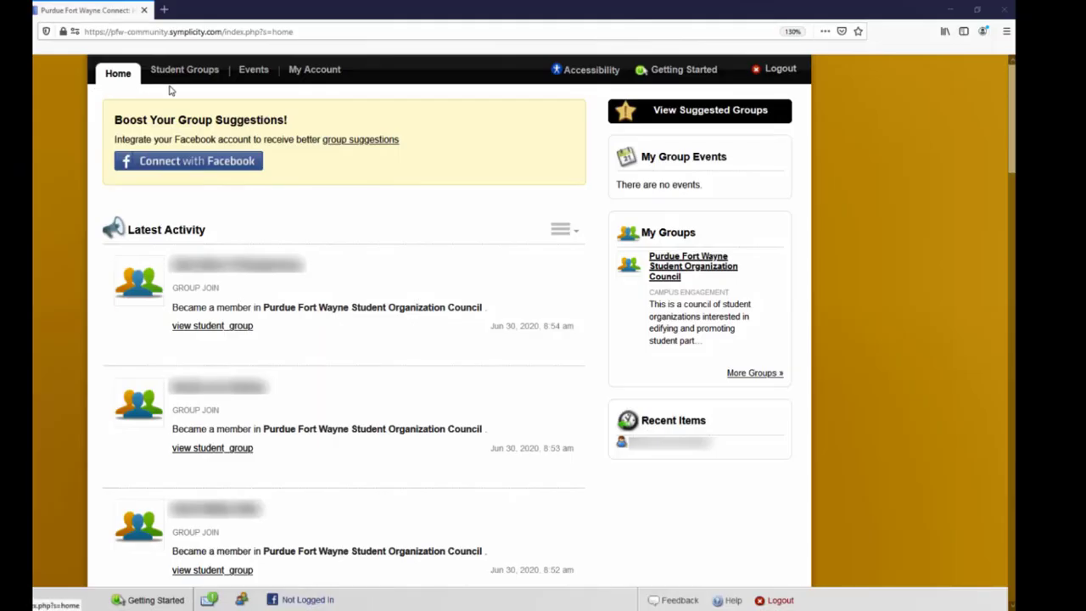
# - Open the Manage Events page of the Purdue Fort Wayne Student Organization Council group
pyautogui.click(191, 75)
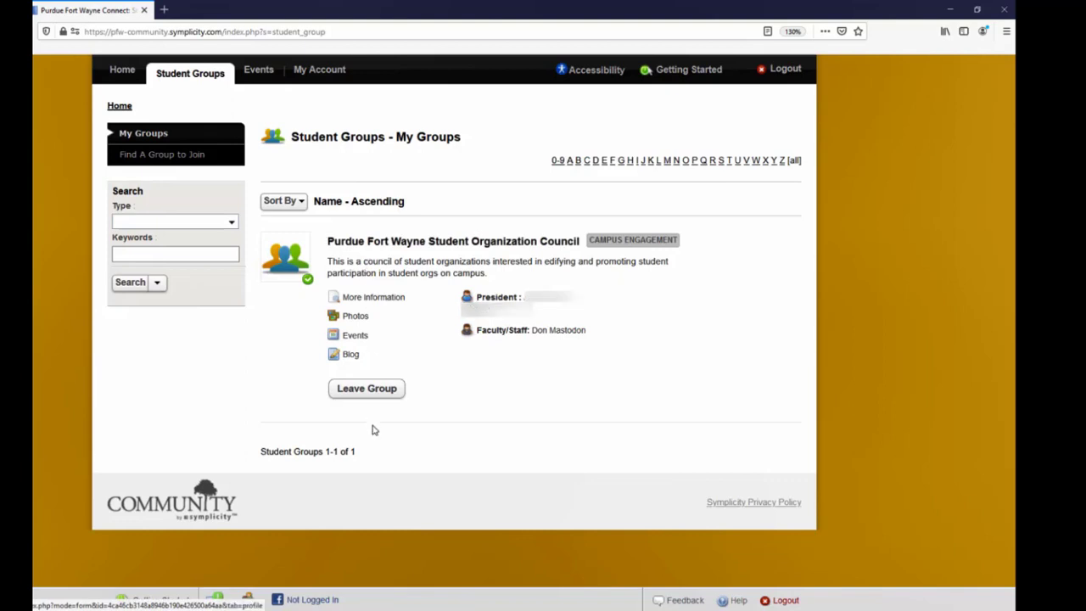
pyautogui.click(367, 244)
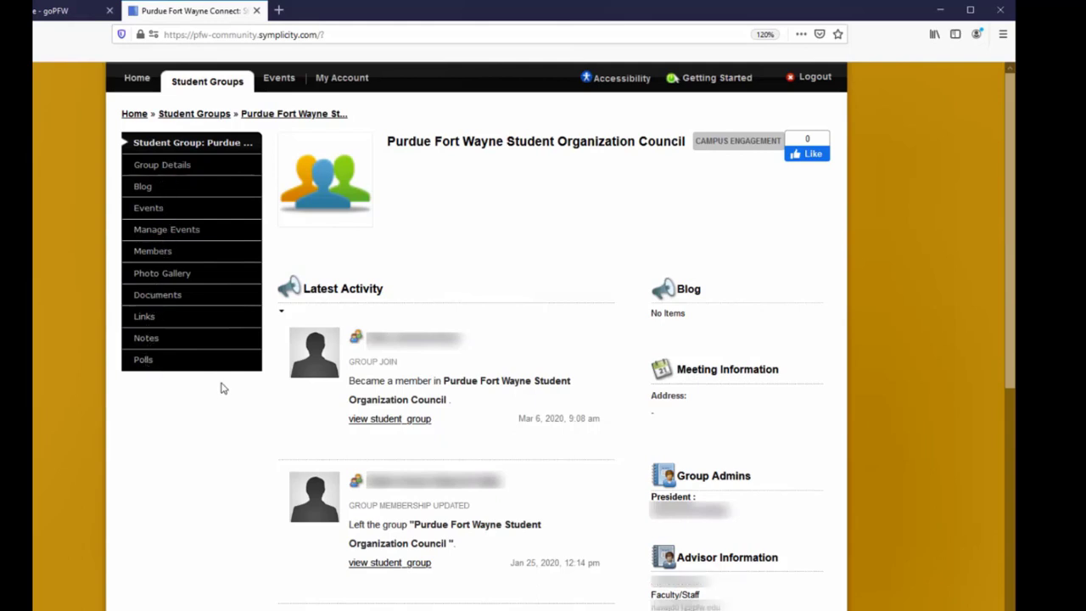
pyautogui.click(196, 232)
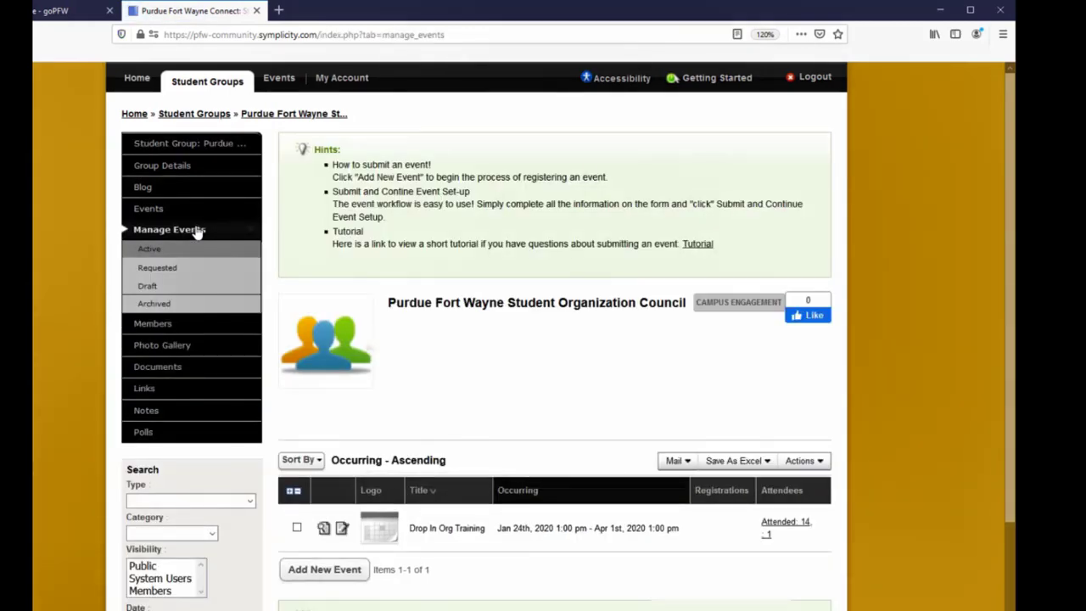
# - Add a new event, keeping the New option, and continue to event setup
pyautogui.scroll(-3, 391, 323)
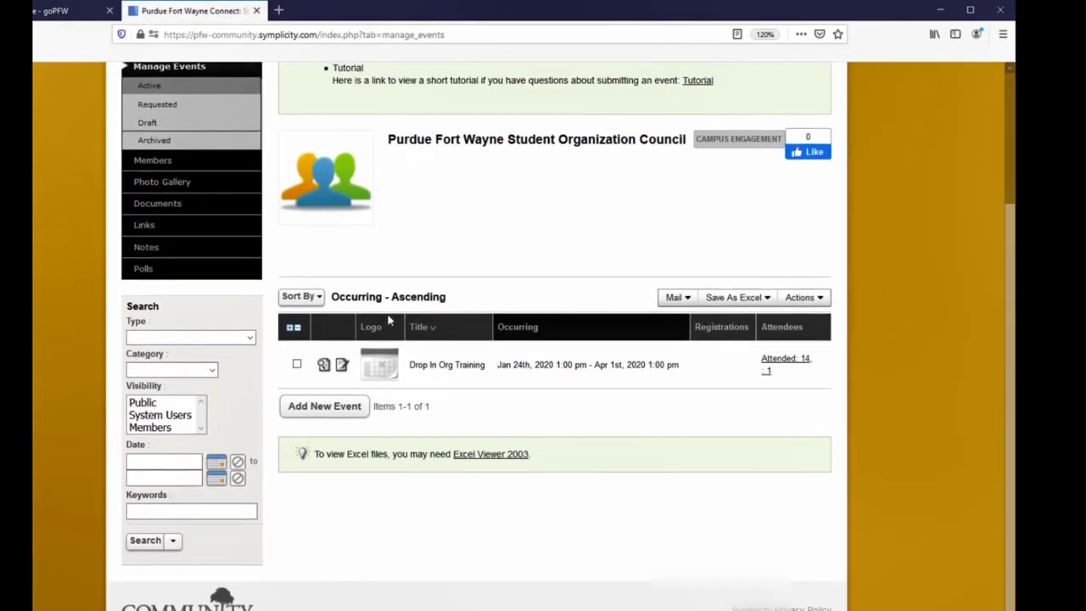
pyautogui.click(326, 407)
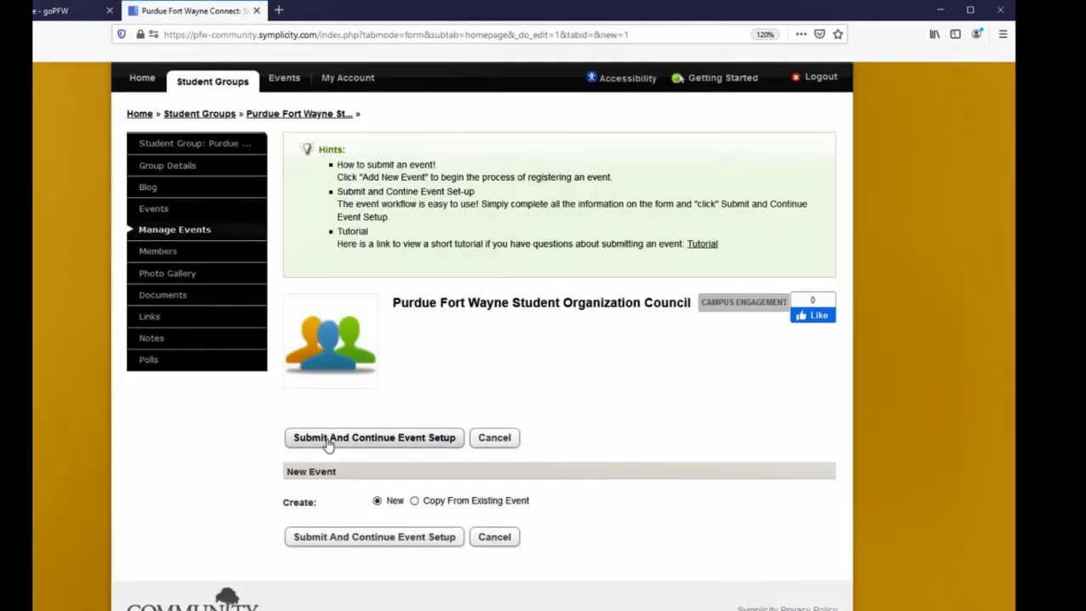
pyautogui.click(328, 440)
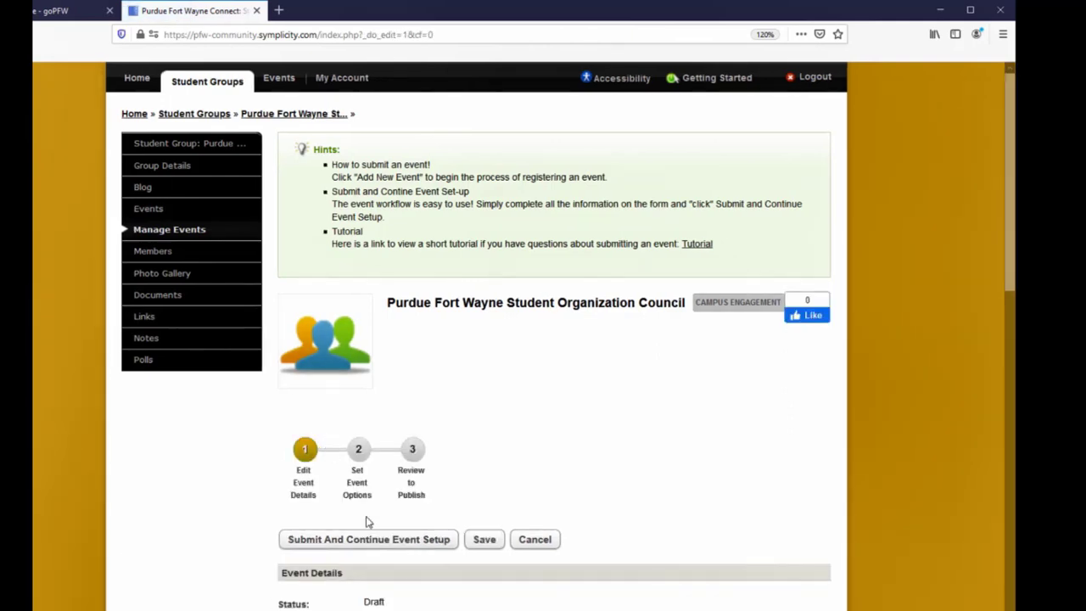
# - Set the event type to Informational and enter the title Officer Training for Student Orgs
pyautogui.scroll(-4, 369, 526)
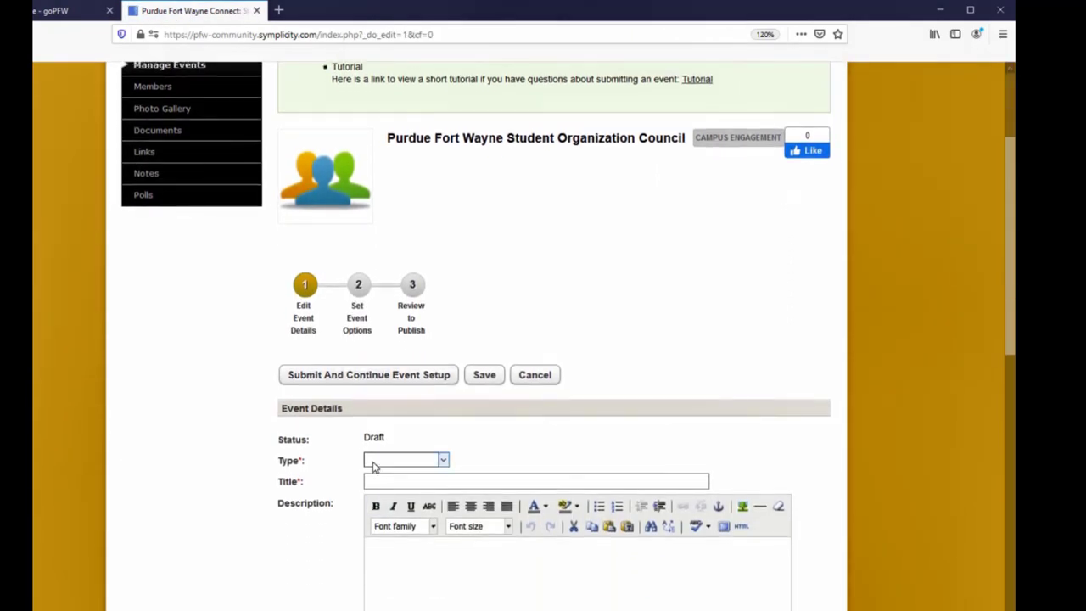
pyautogui.click(374, 462)
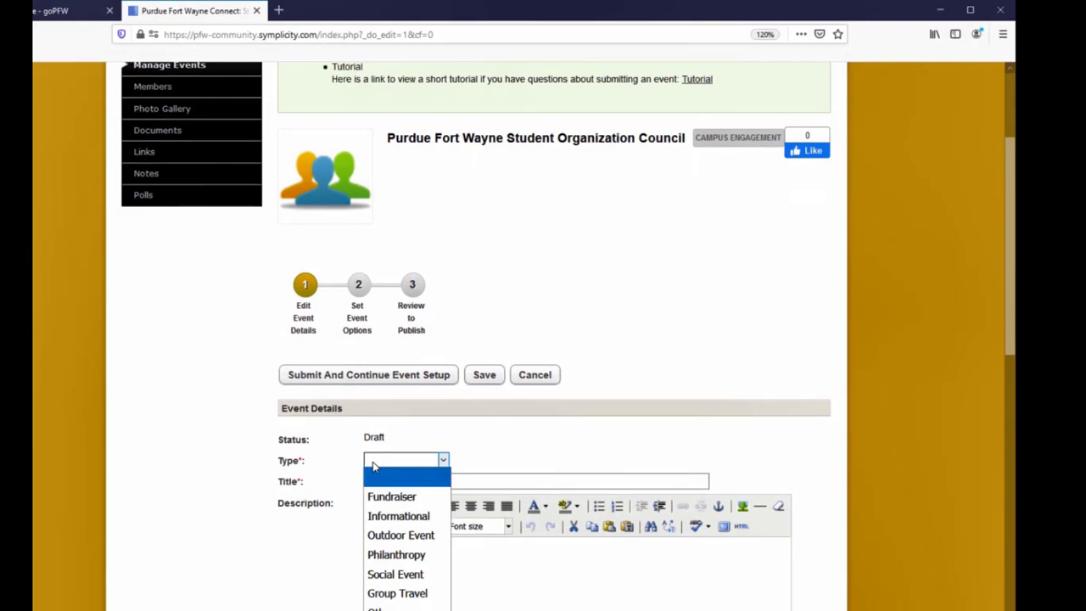
pyautogui.click(404, 518)
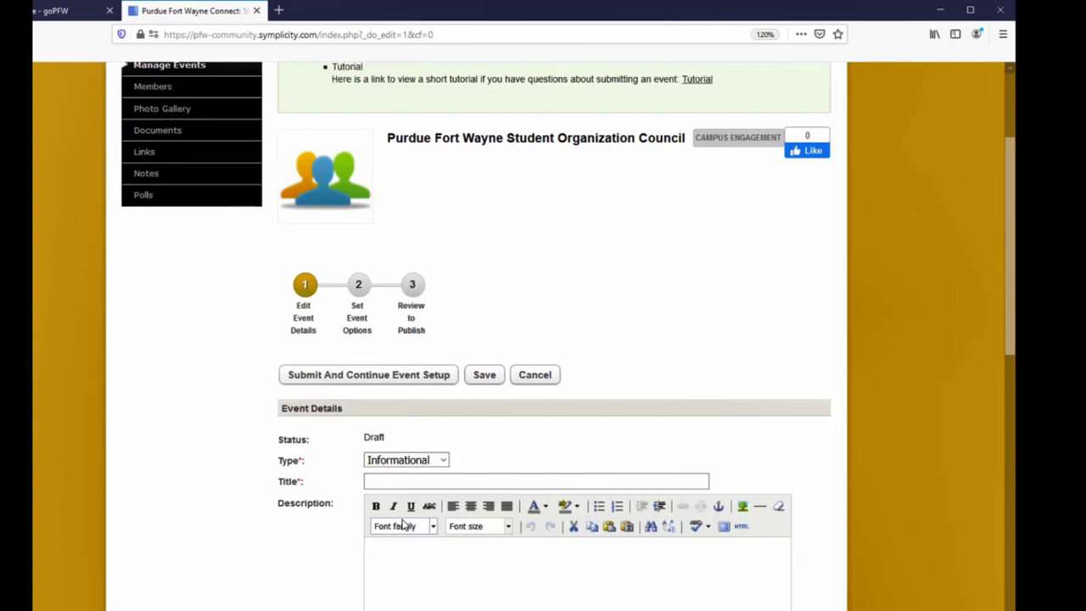
pyautogui.click(396, 482)
pyautogui.write('Of')
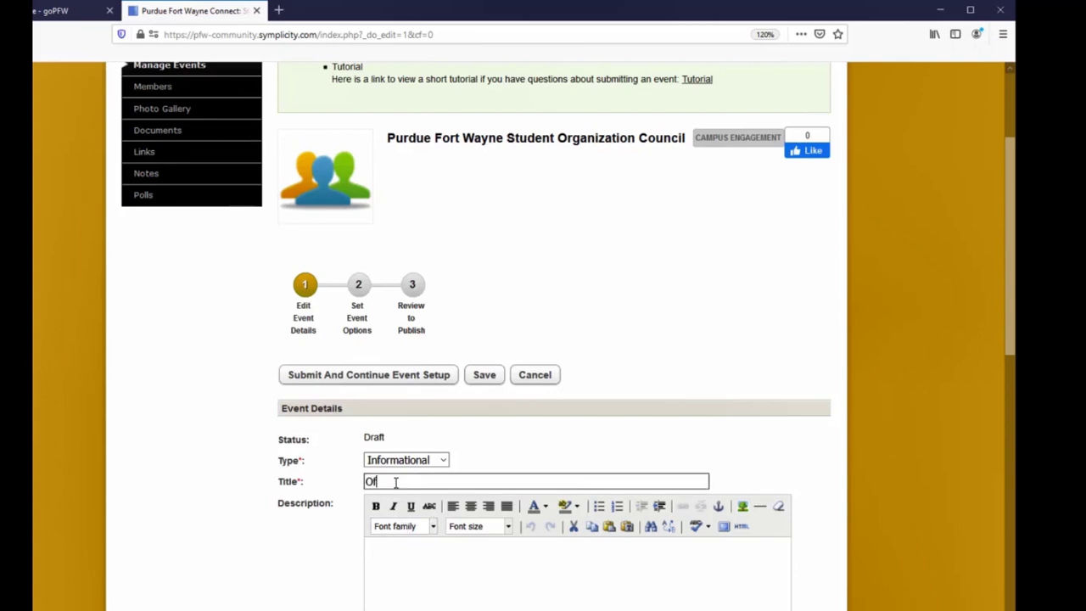
pyautogui.write('ficer Training for Student Orgs')
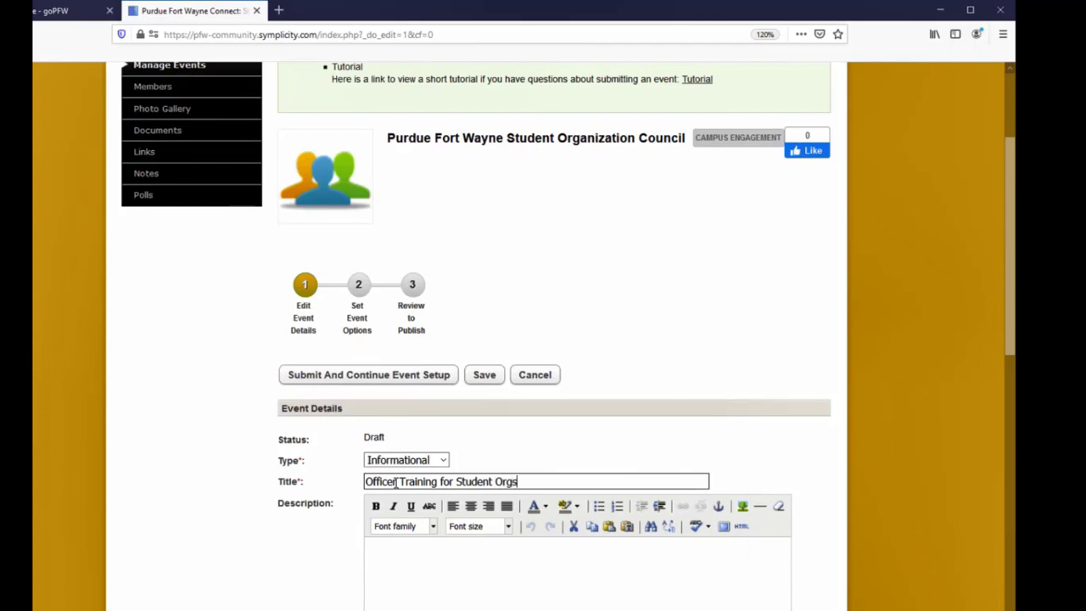
# - Pick 2020-06-01 as the event's start date from the calendar
pyautogui.scroll(-3, 449, 553)
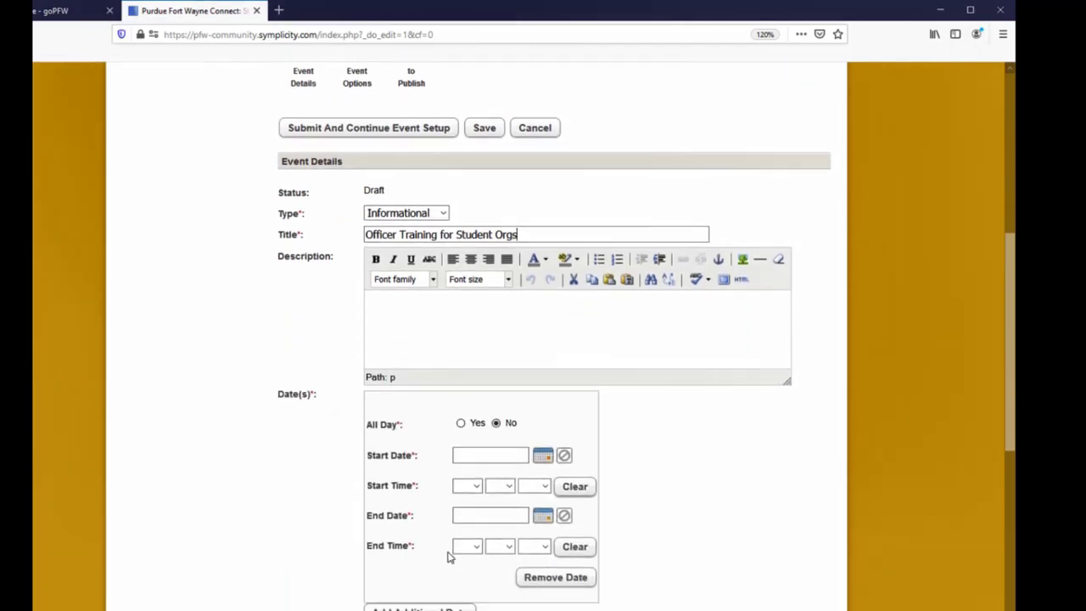
pyautogui.click(543, 459)
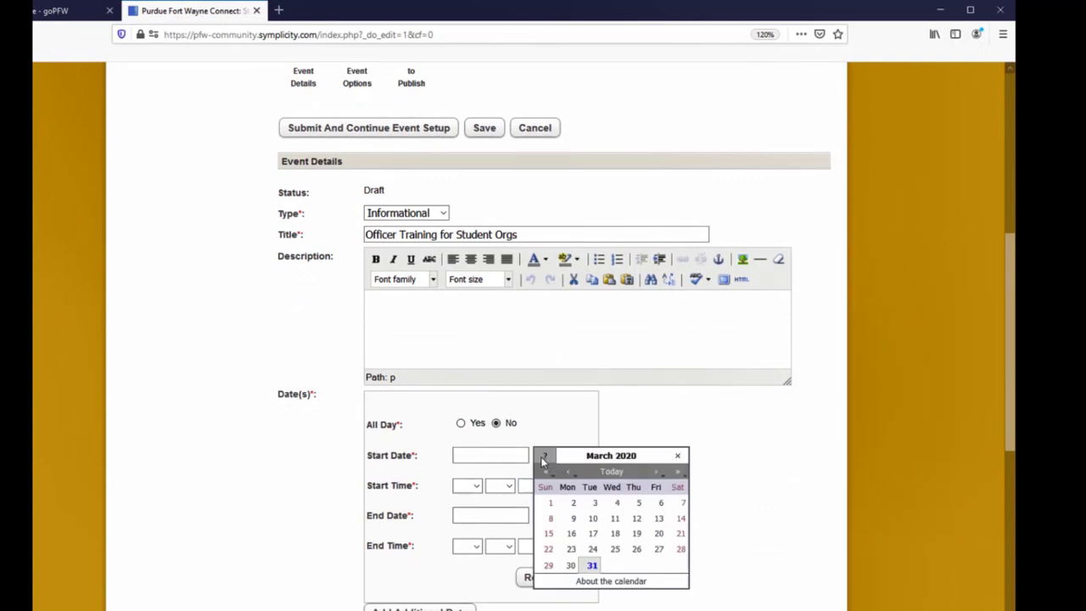
pyautogui.click(657, 472)
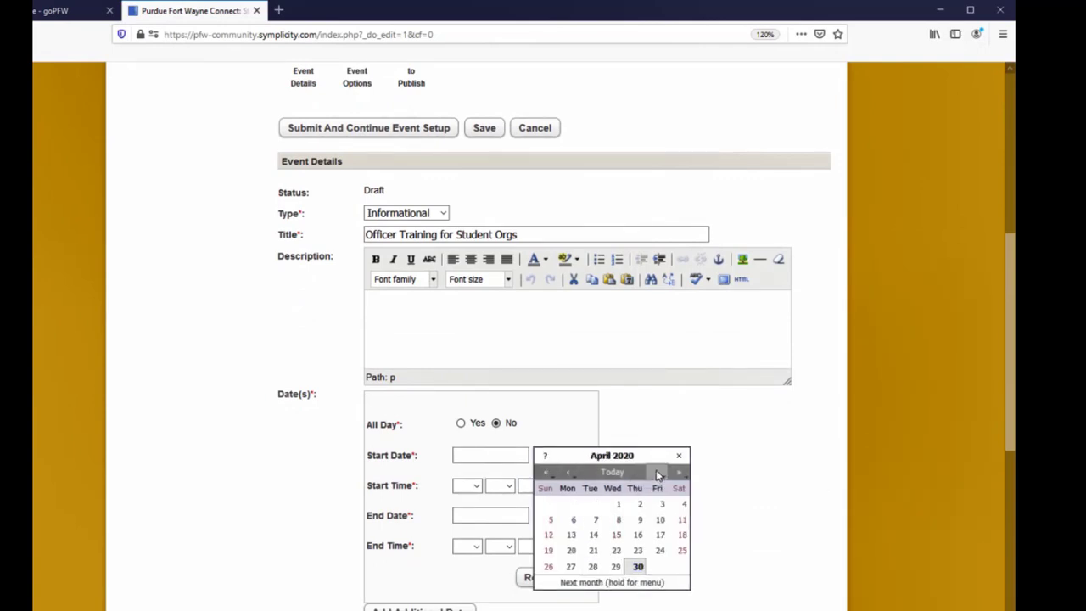
pyautogui.click(657, 473)
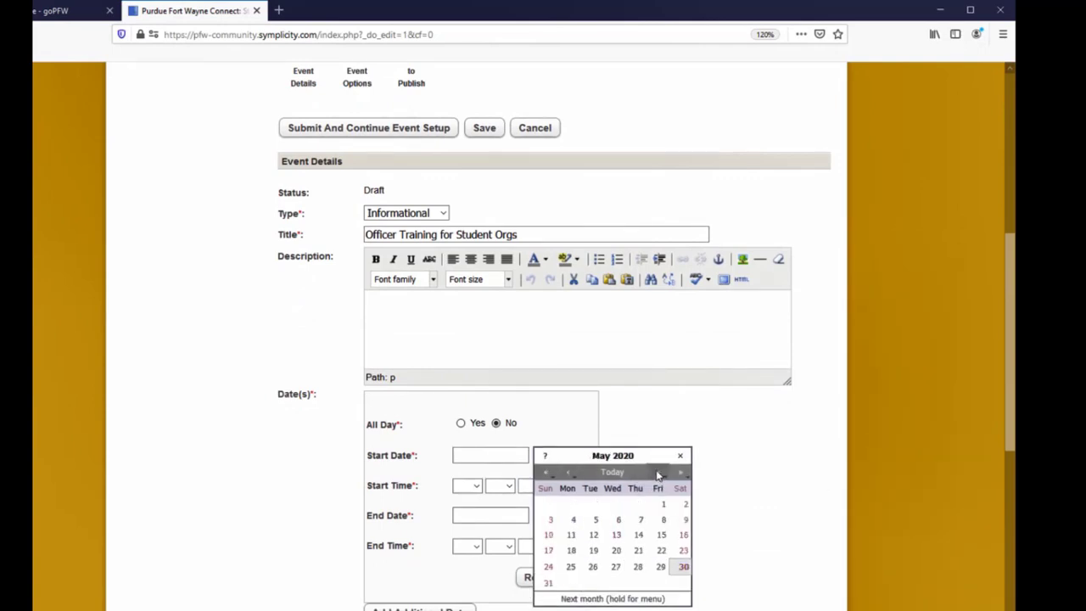
pyautogui.click(658, 472)
pyautogui.click(572, 506)
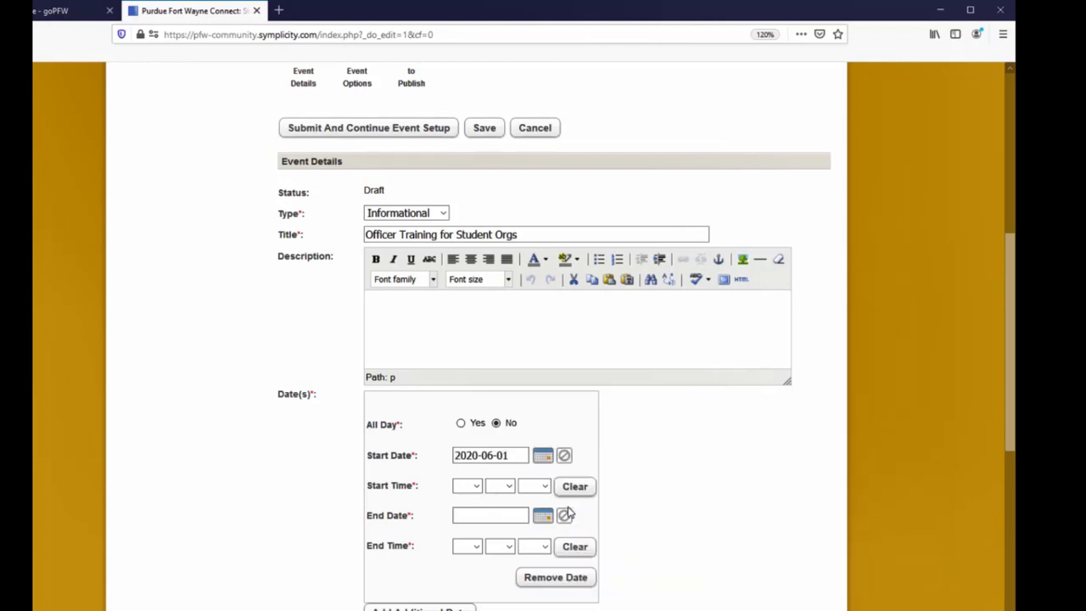
# - Set the start time to 03:00 pm
pyautogui.click(475, 488)
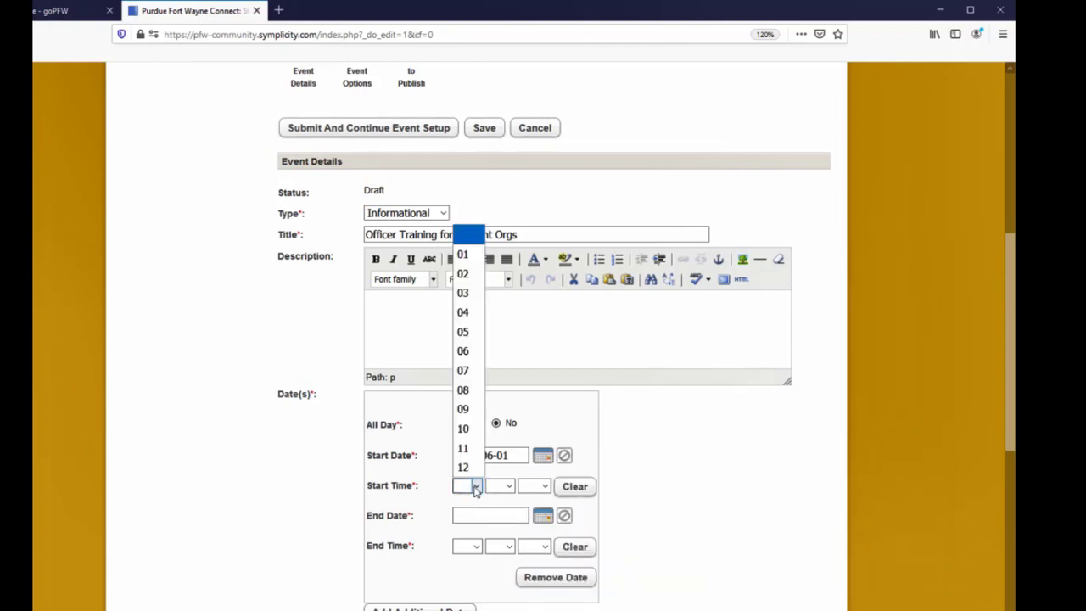
pyautogui.click(462, 293)
pyautogui.click(509, 486)
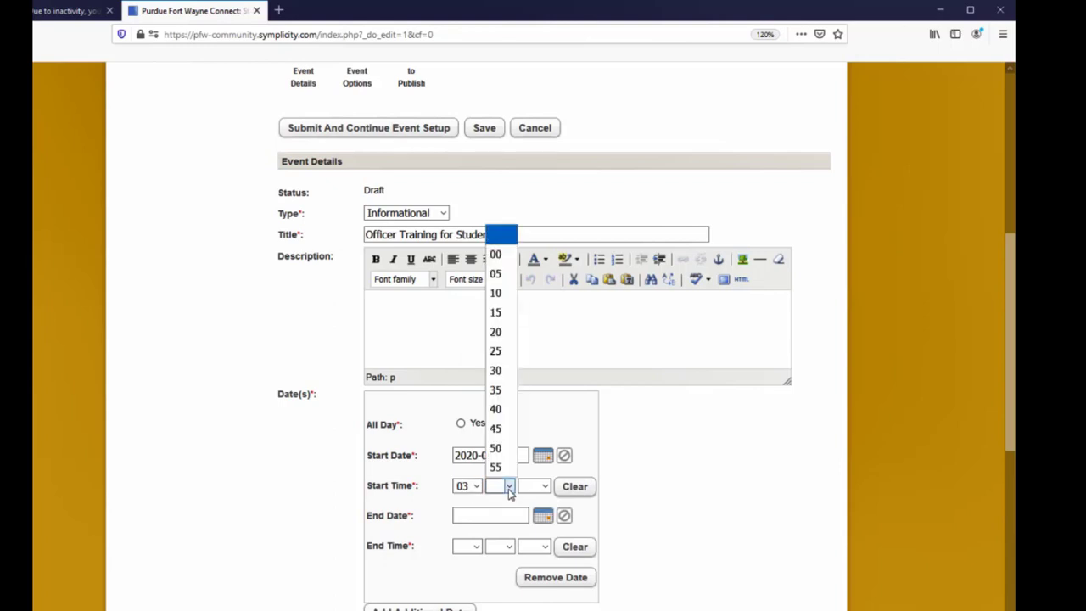
pyautogui.click(495, 254)
pyautogui.click(544, 485)
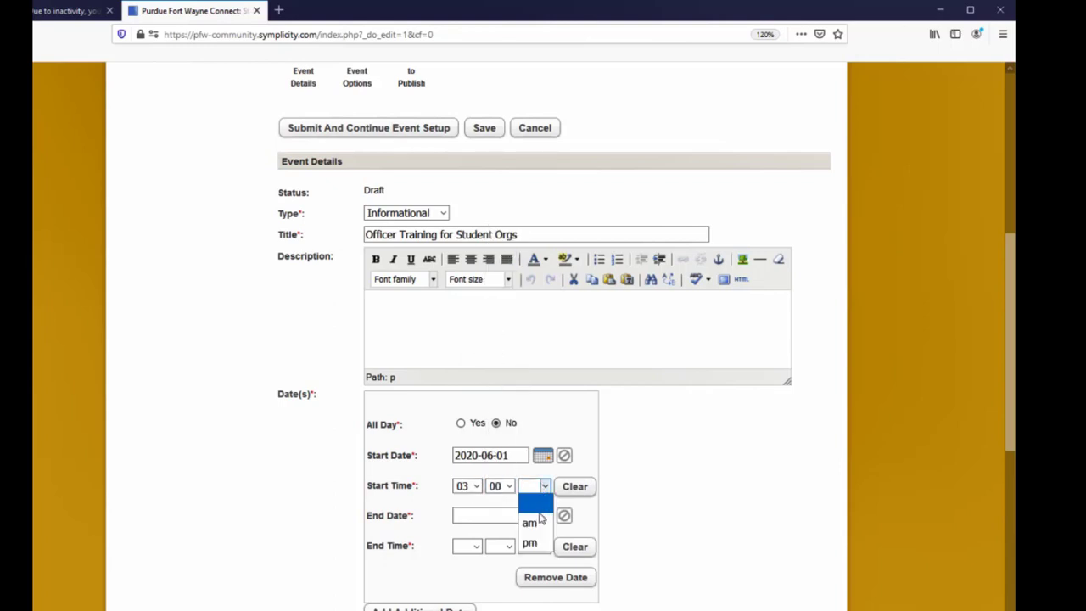
pyautogui.click(529, 543)
# - Pick 2020-06-01 as the event's end date from the calendar
pyautogui.click(478, 516)
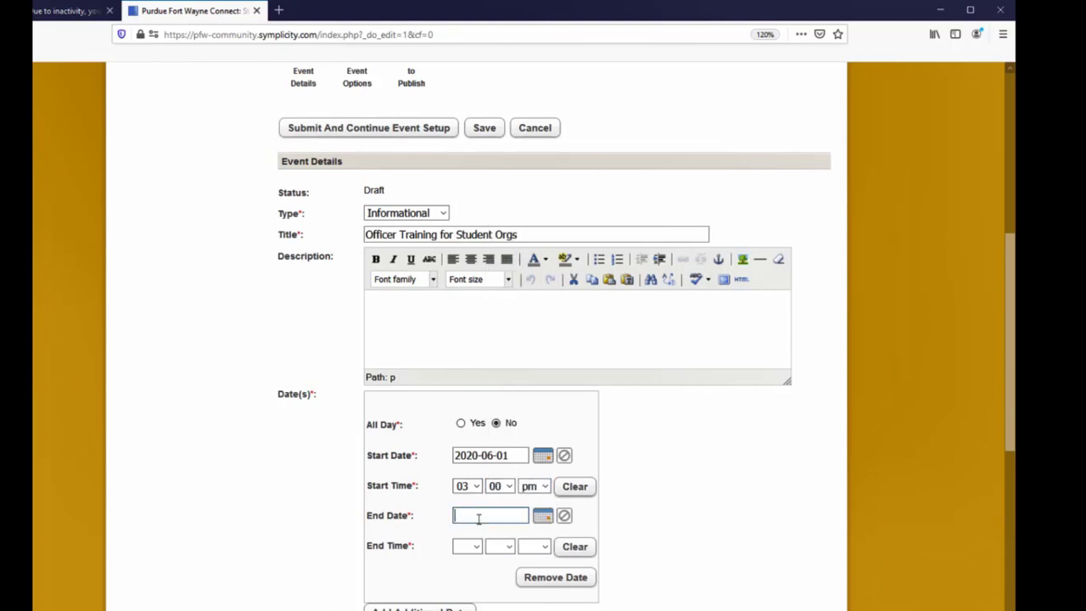
pyautogui.click(544, 521)
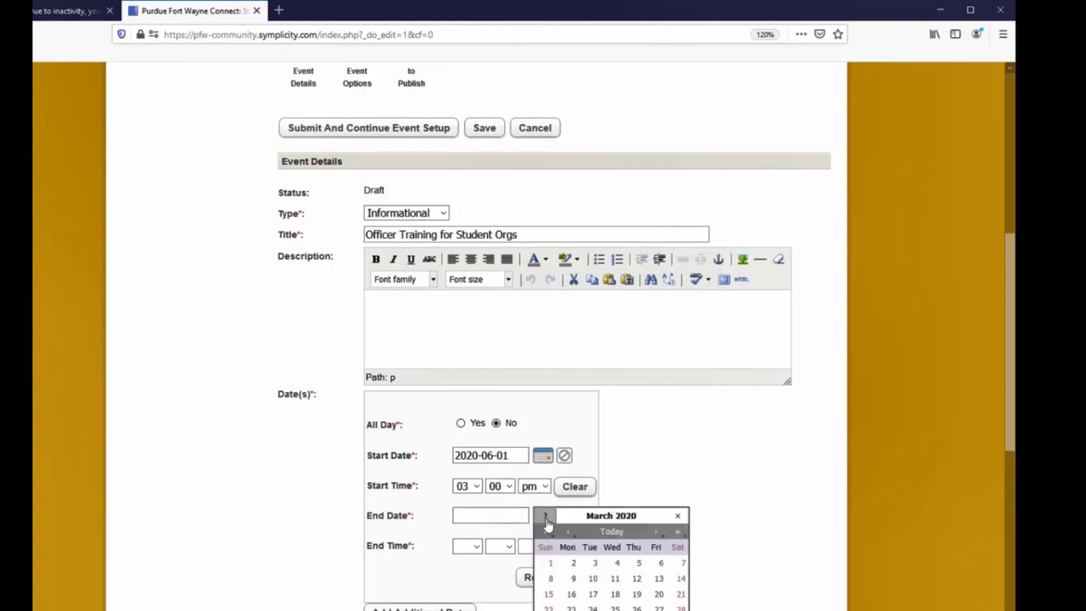
pyautogui.click(658, 533)
pyautogui.click(659, 534)
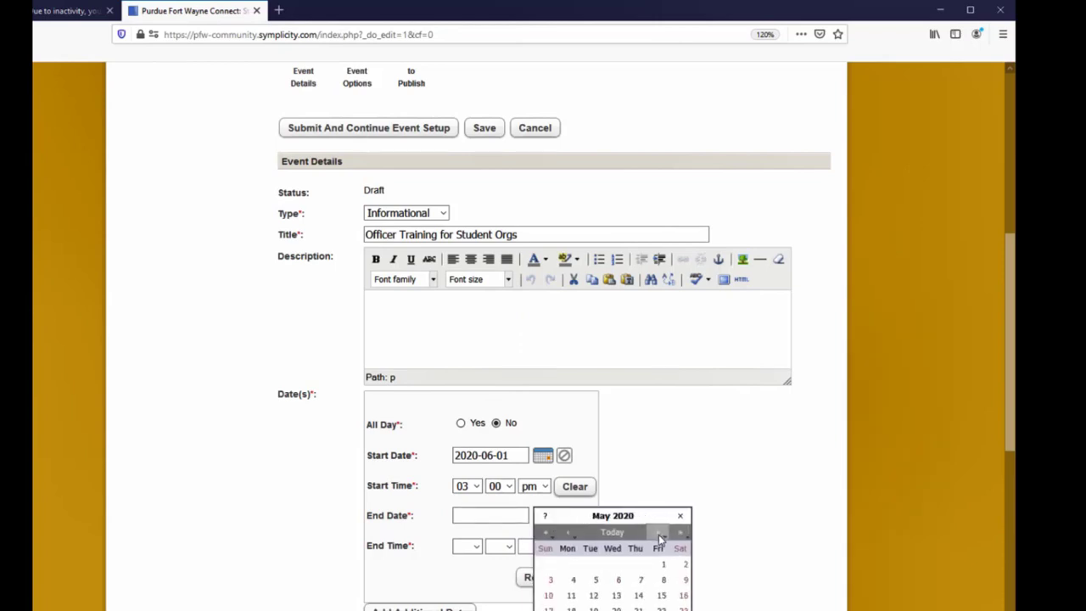
pyautogui.click(659, 533)
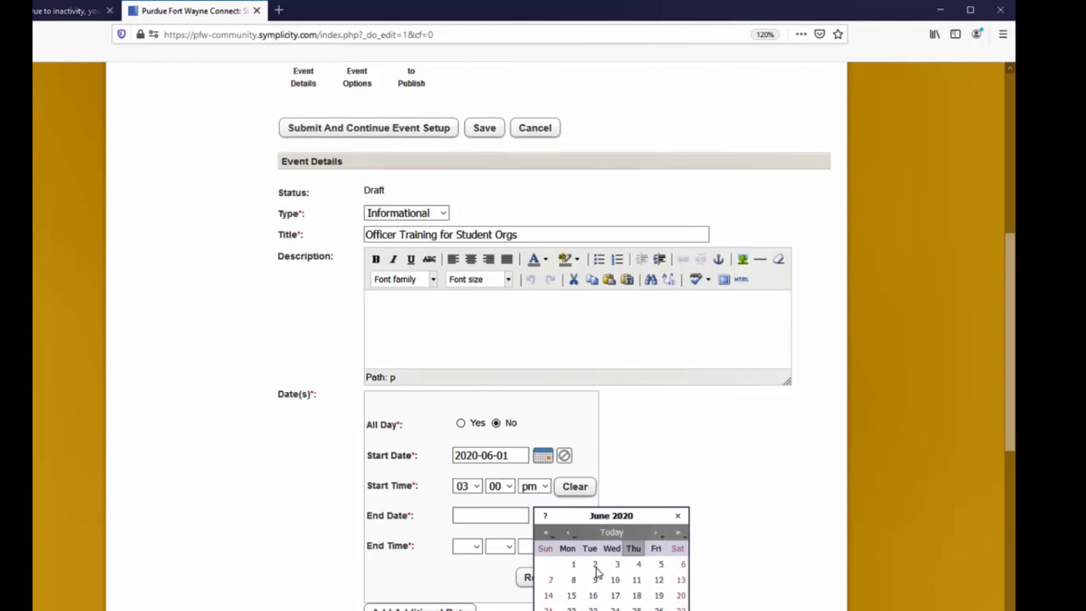
pyautogui.click(568, 563)
# - Set the end time to 05:00 pm
pyautogui.click(467, 545)
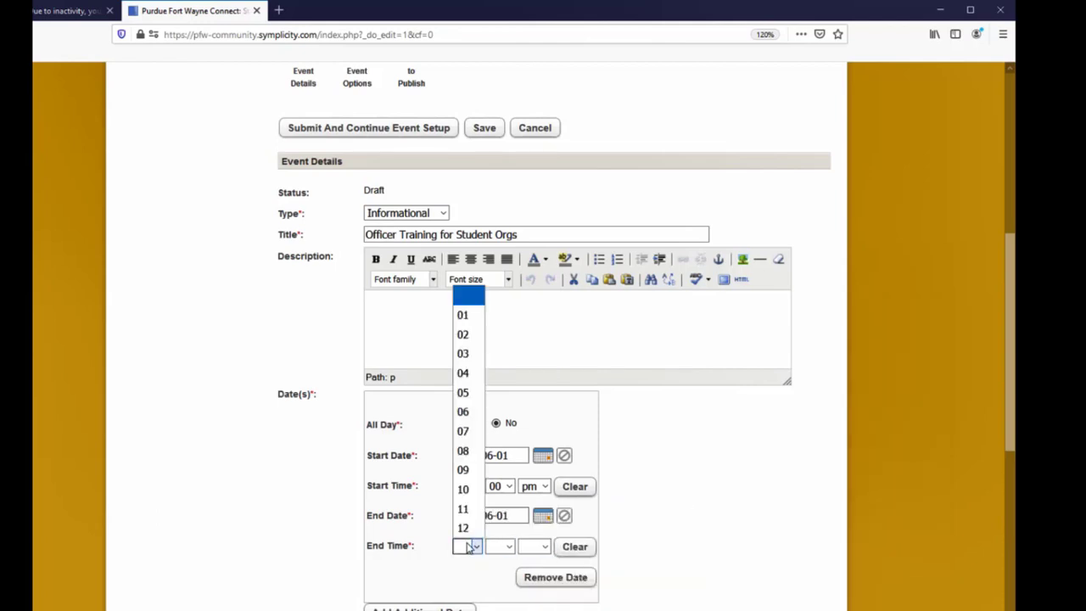
pyautogui.click(465, 399)
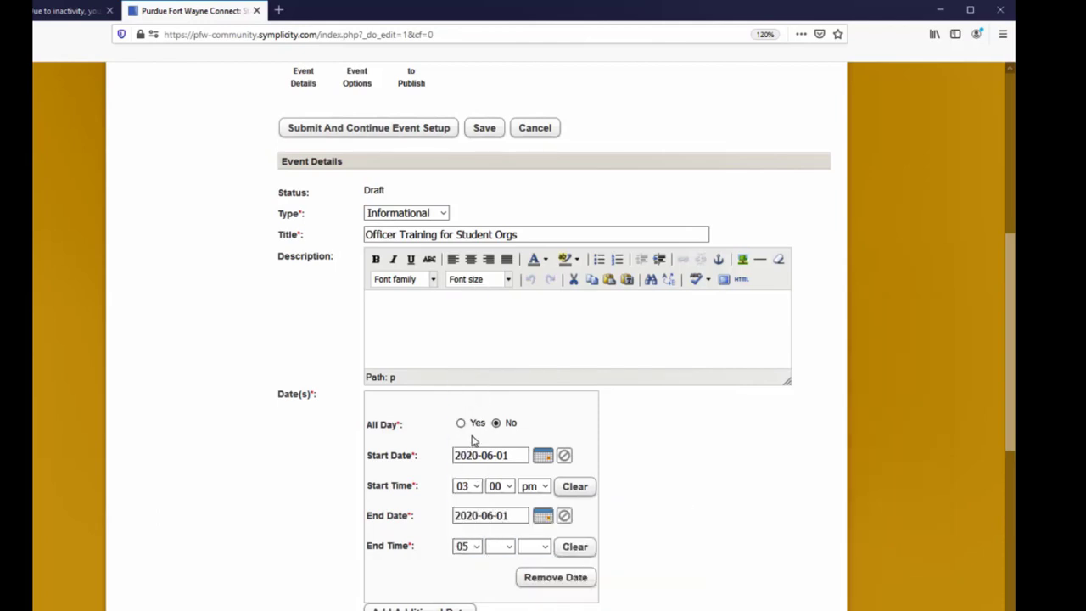
pyautogui.click(506, 547)
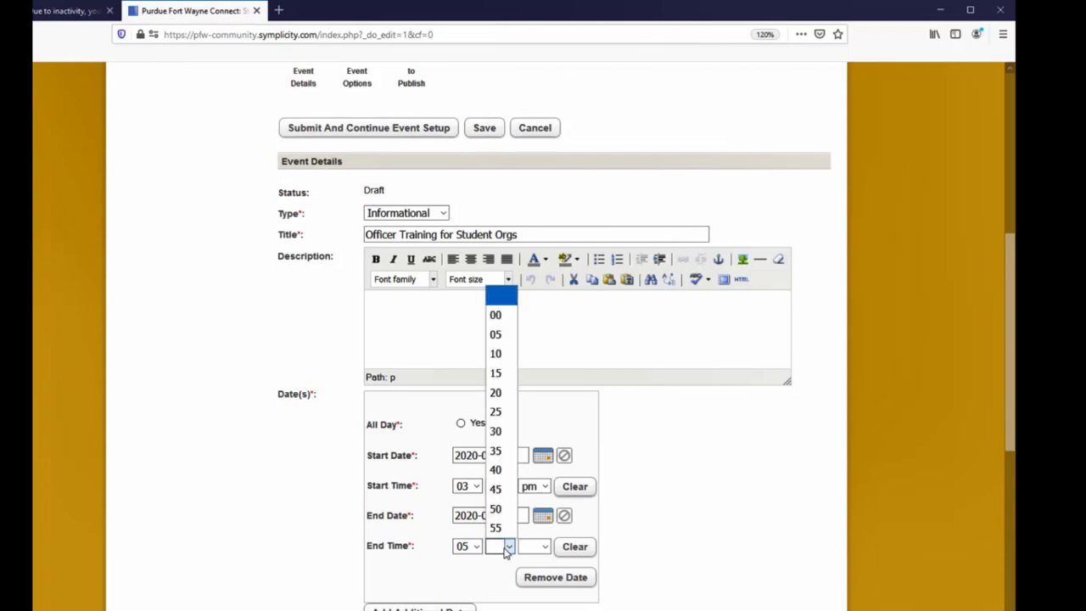
pyautogui.click(497, 314)
pyautogui.click(531, 547)
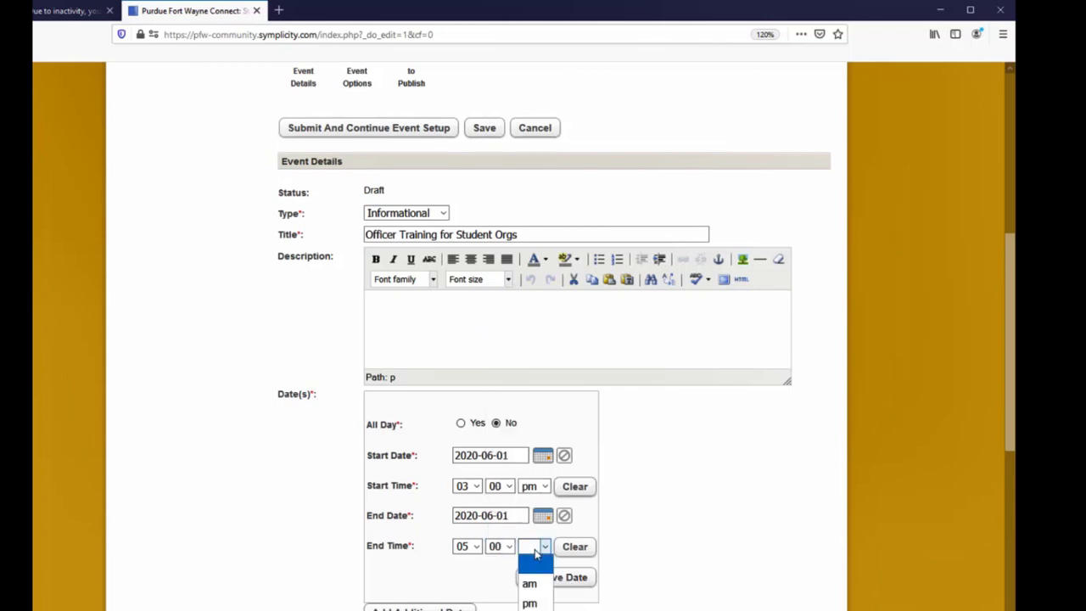
pyautogui.click(531, 603)
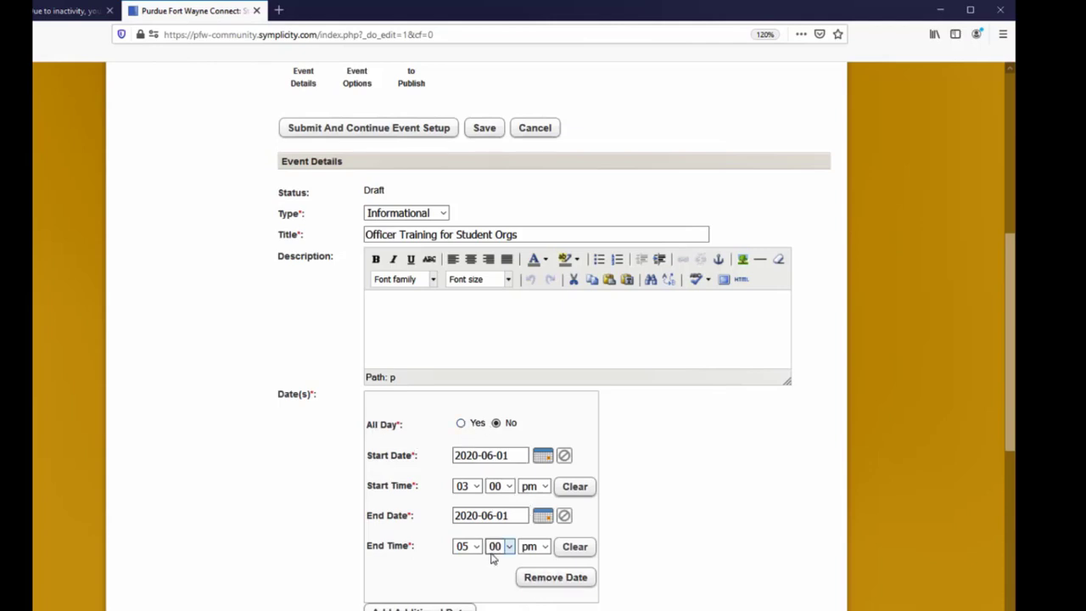
# - Set the event's Where type to Selected Location
pyautogui.scroll(-4, 492, 551)
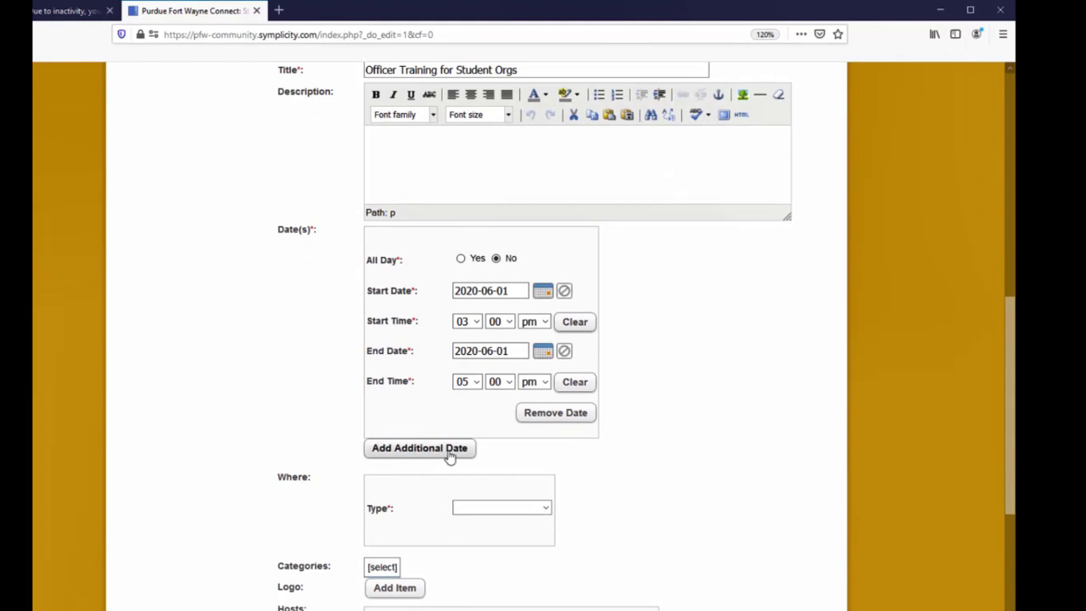
pyautogui.scroll(-4, 600, 552)
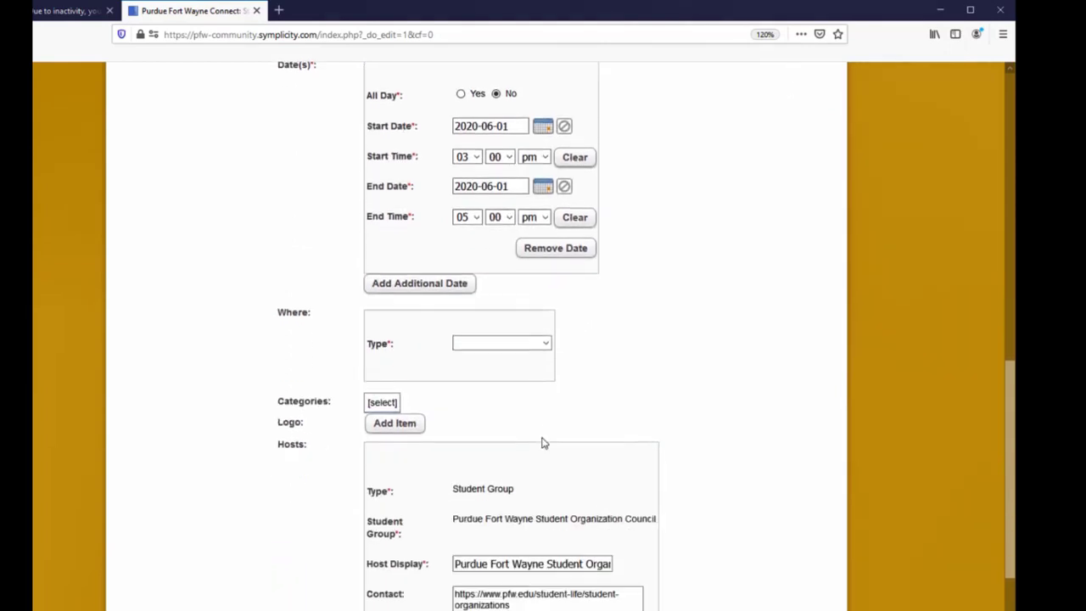
pyautogui.click(543, 343)
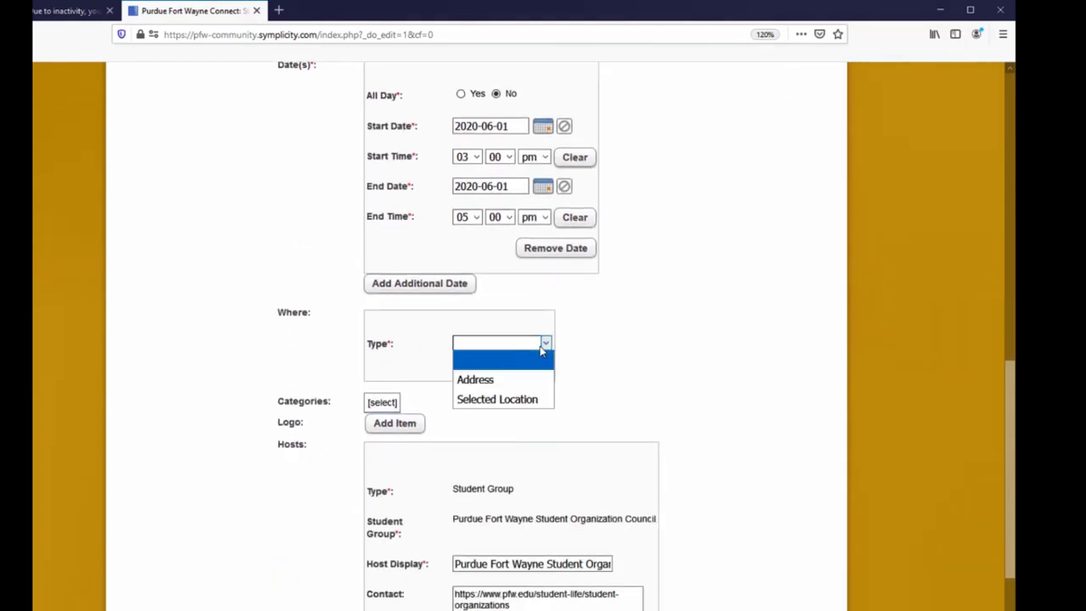
pyautogui.click(512, 382)
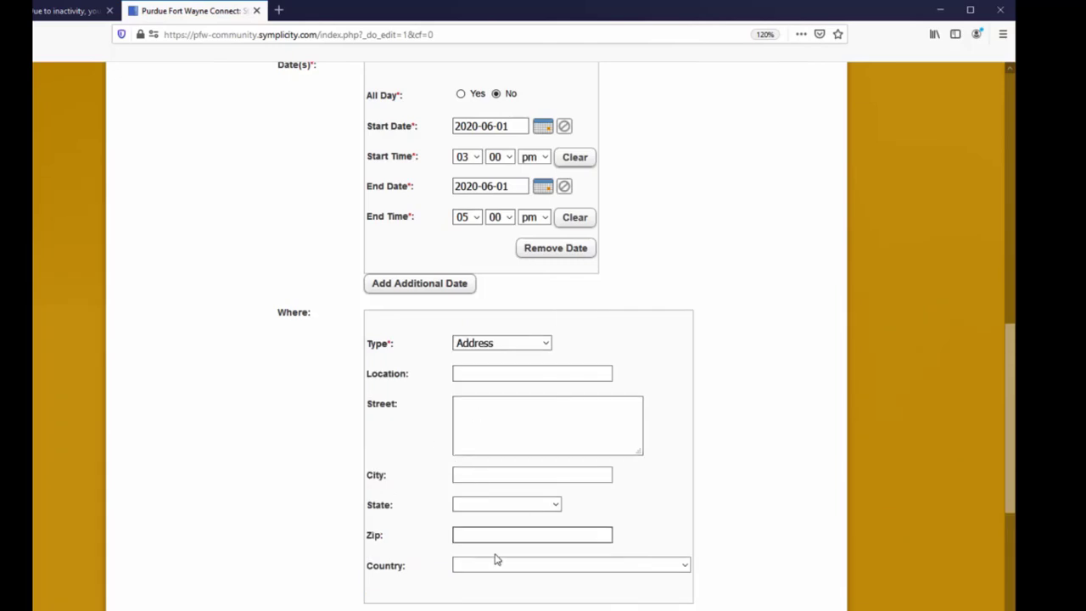
pyautogui.click(545, 345)
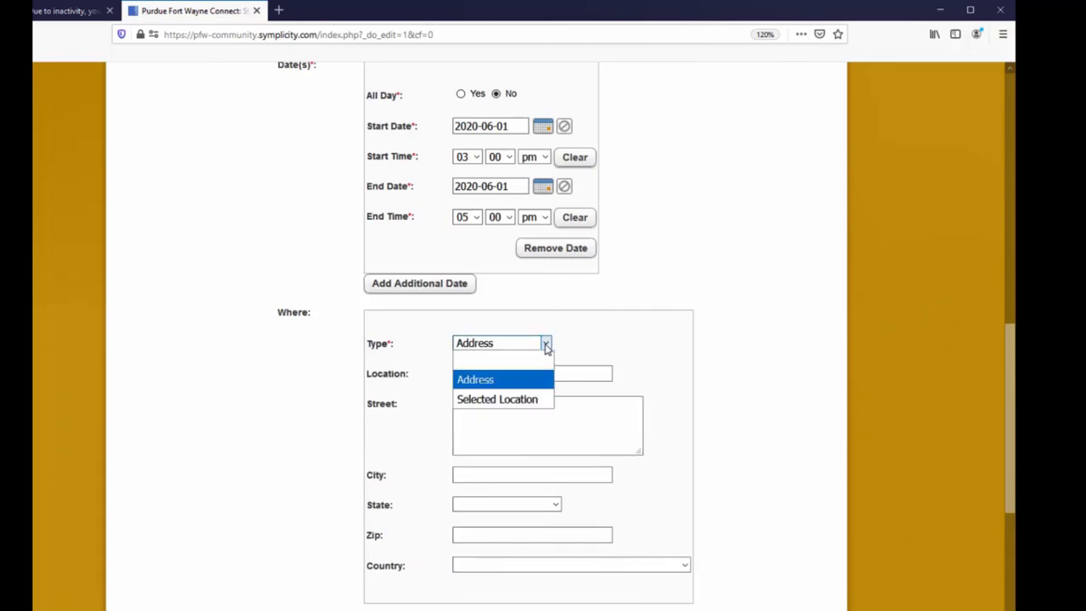
pyautogui.click(512, 401)
# - Search for and select Walb 214 as the event location
pyautogui.click(480, 371)
pyautogui.write('Walb')
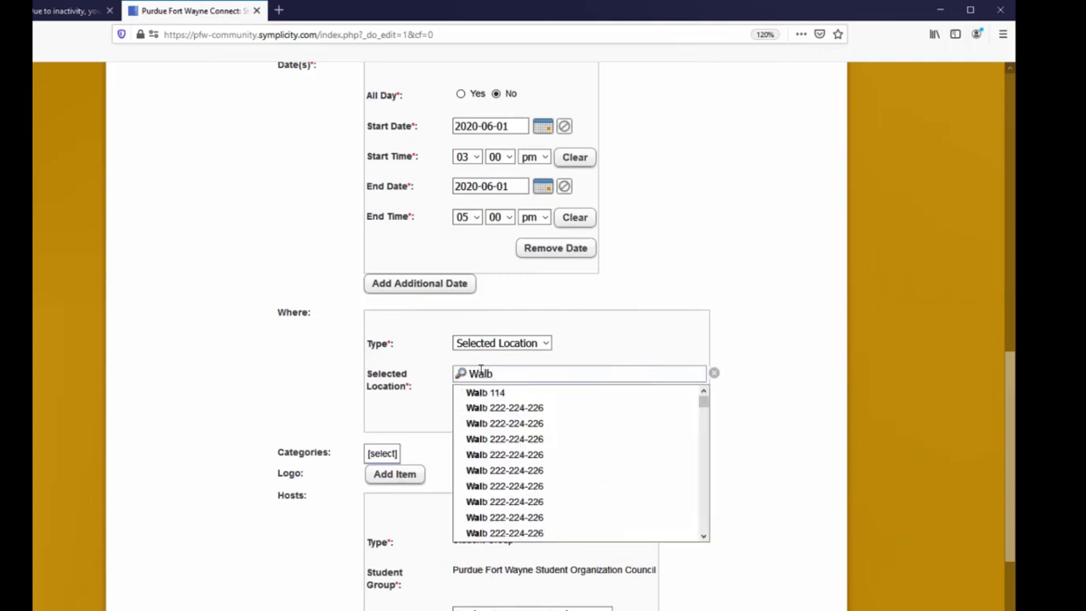
pyautogui.write(' 214')
pyautogui.click(507, 408)
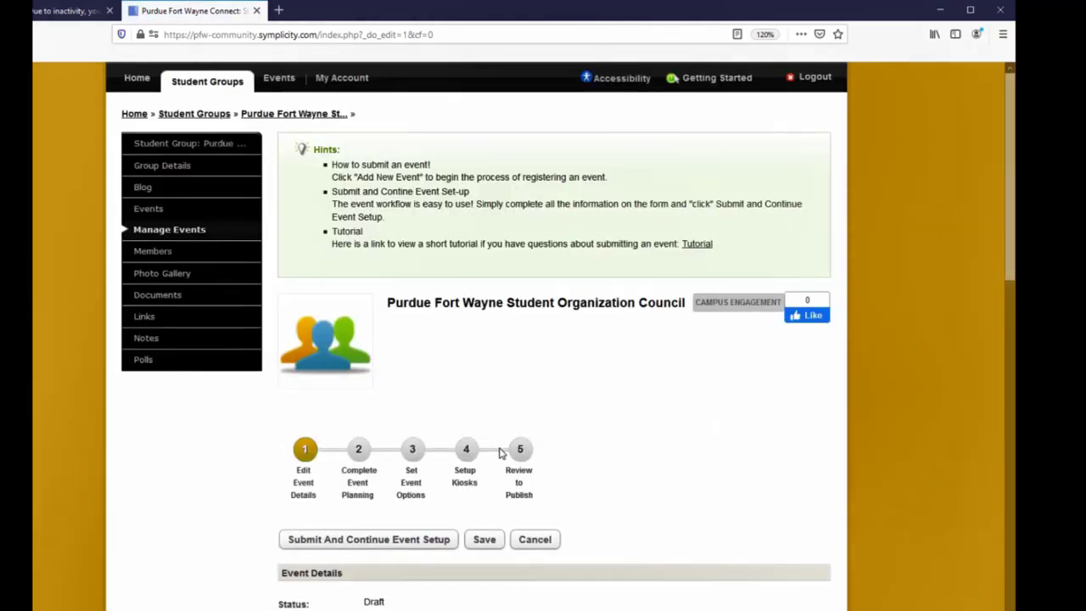
# - Submit the event details and continue to the event planning stage
pyautogui.scroll(-5, 501, 452)
pyautogui.scroll(-8, 510, 475)
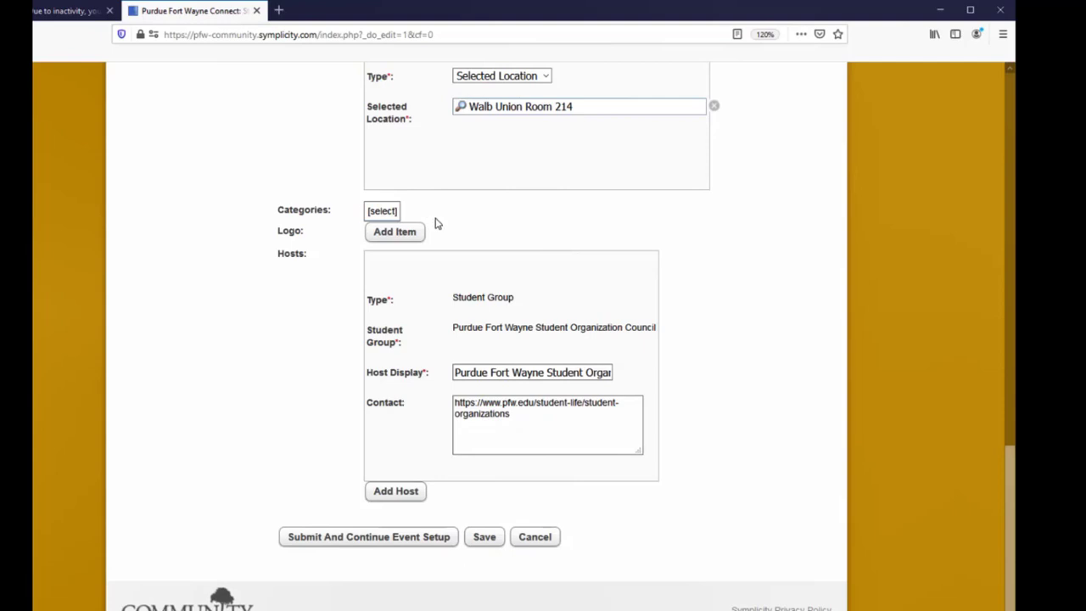
pyautogui.click(414, 538)
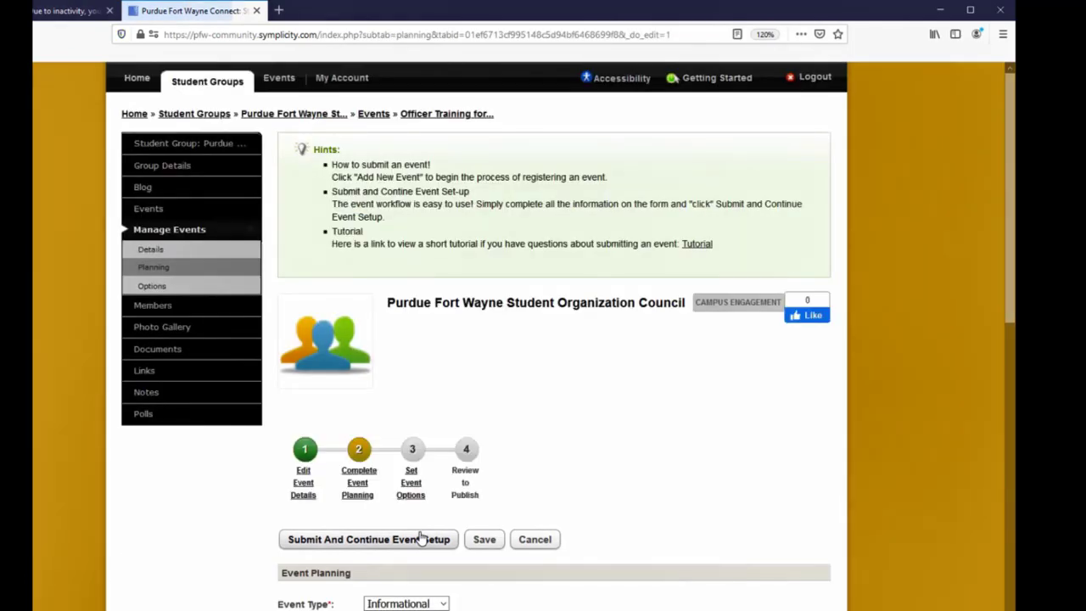
# - Fill in the requester's full name, e-mail address and phone number in the event planning form
pyautogui.scroll(-4, 421, 509)
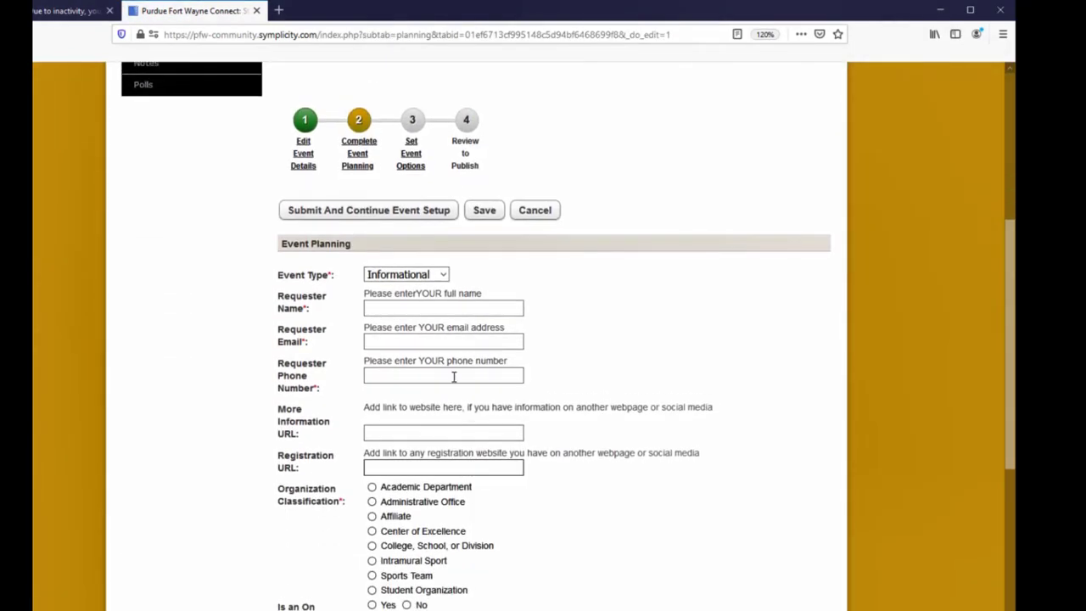
pyautogui.click(406, 306)
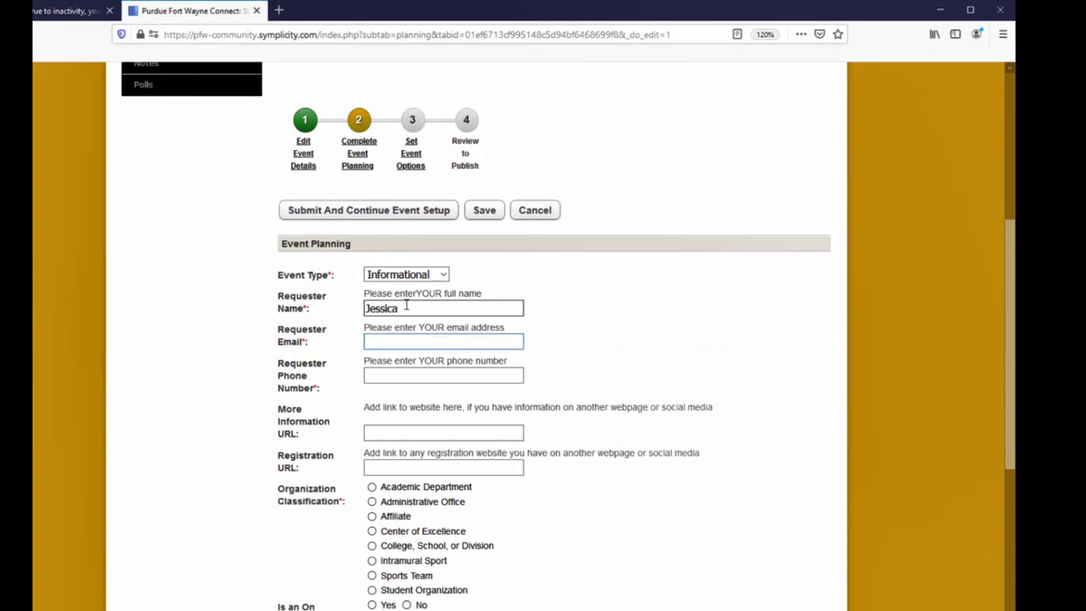
pyautogui.click(406, 306)
pyautogui.press('Tab')
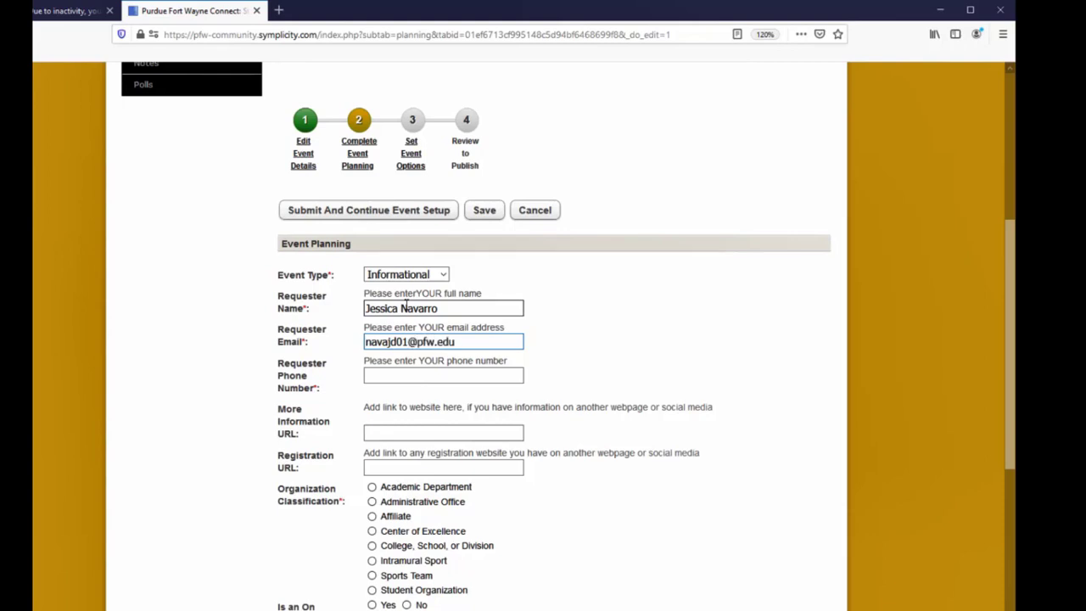
pyautogui.click(390, 377)
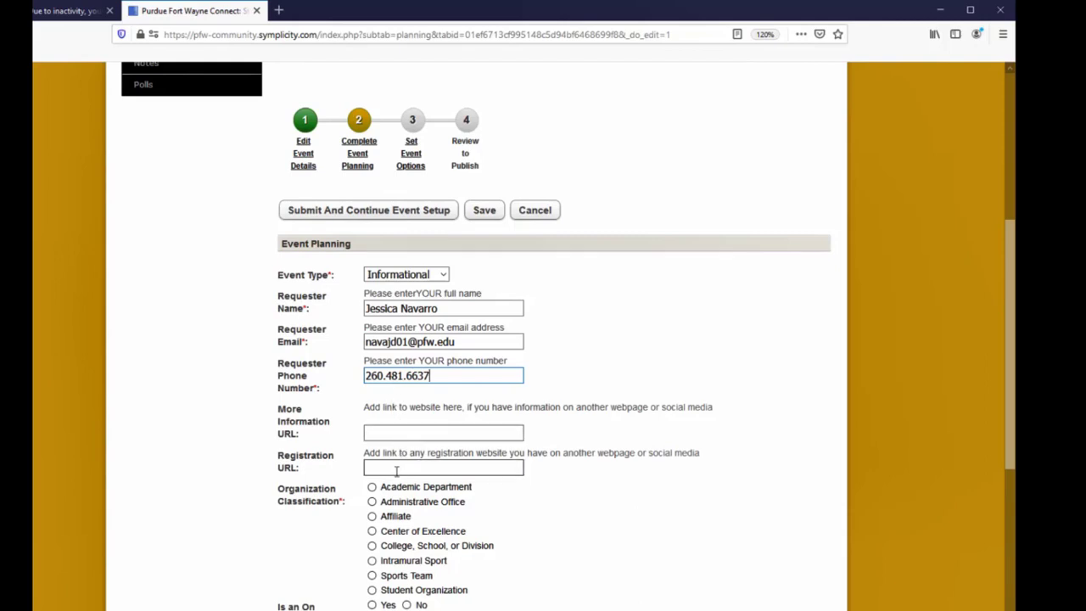
# - Set the organization classification to Student Organization and mark the event as an on-campus event
pyautogui.click(372, 591)
pyautogui.scroll(-2, 372, 594)
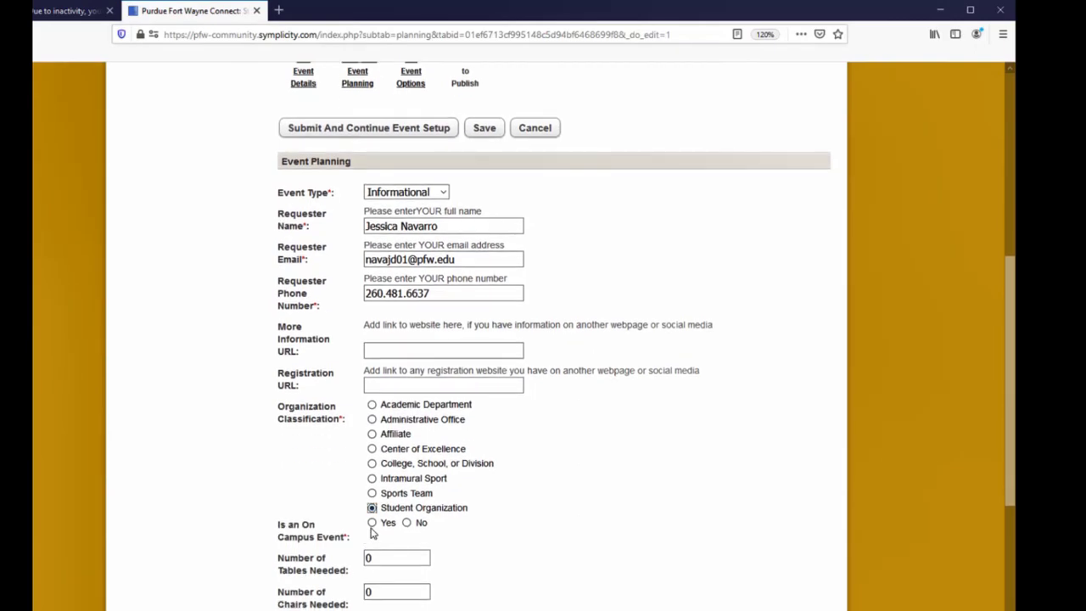
pyautogui.click(371, 524)
pyautogui.scroll(-4, 375, 531)
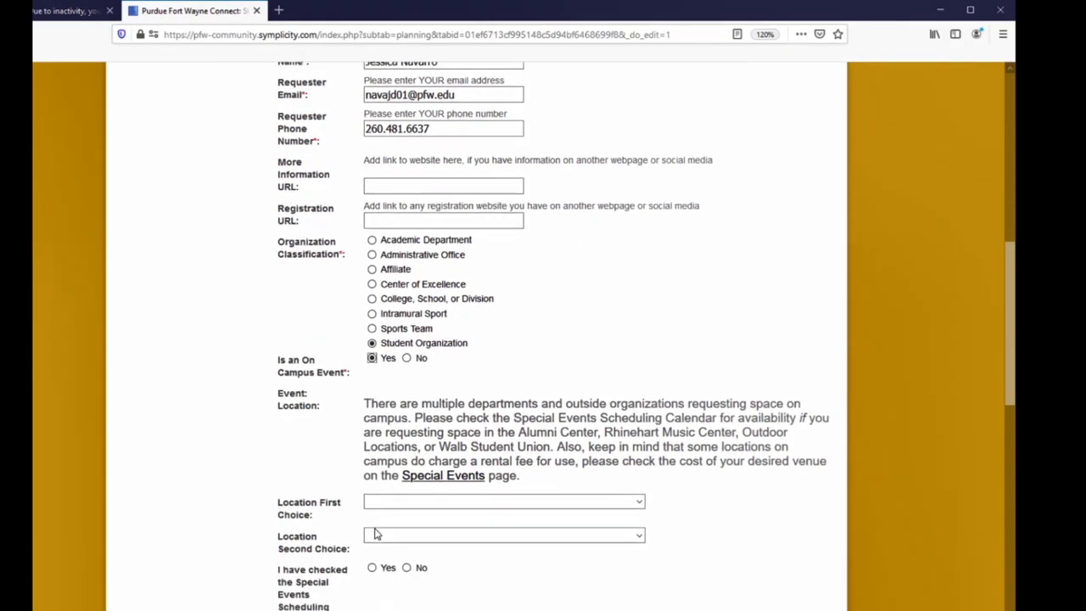
# - Choose Walb Student Union as the first-choice location with room number 214
pyautogui.click(379, 507)
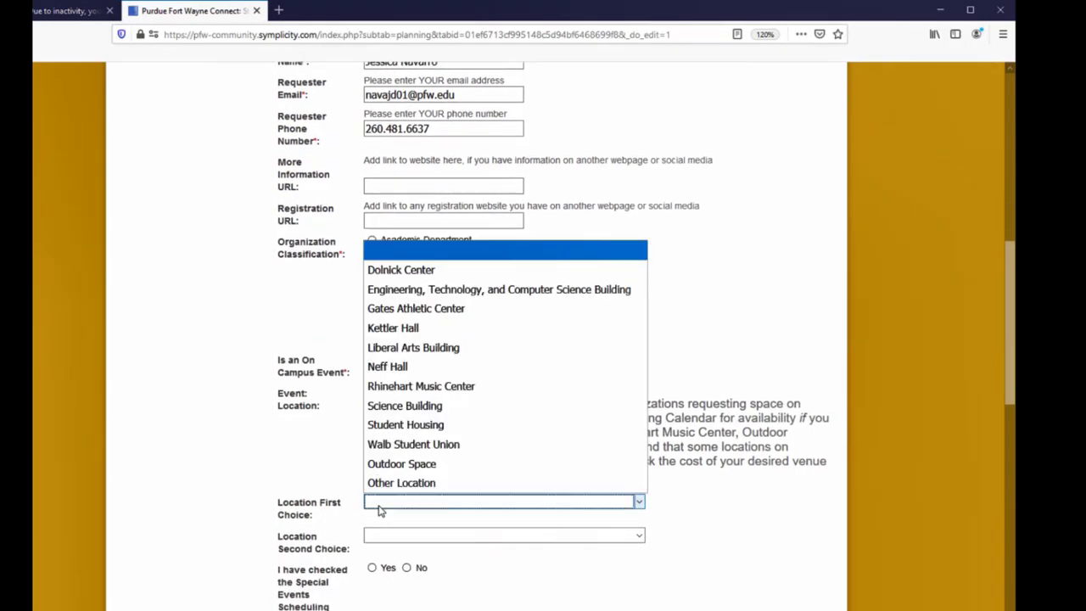
pyautogui.click(395, 444)
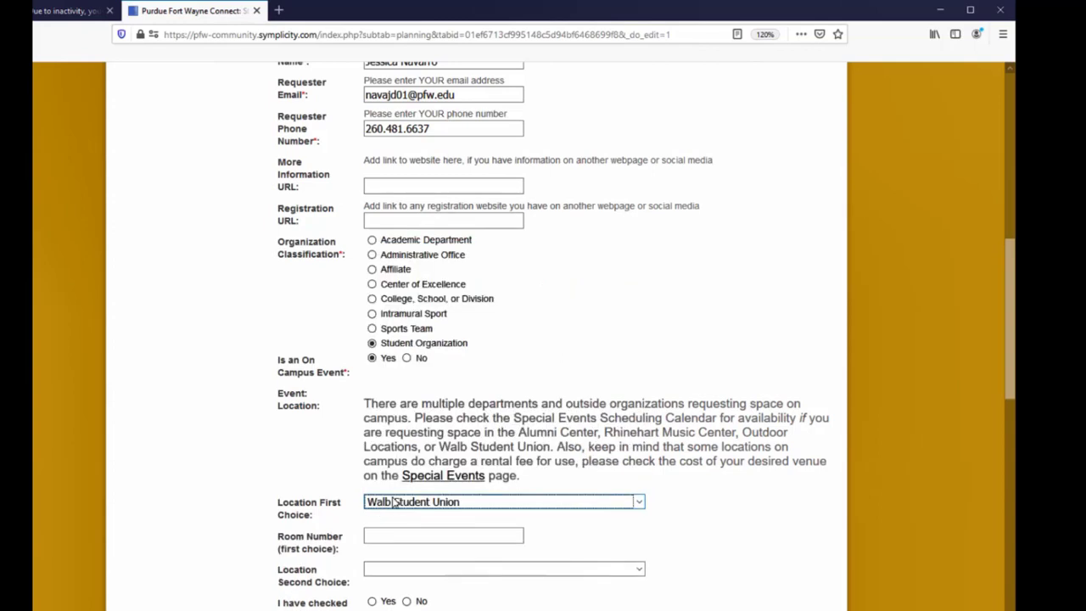
pyautogui.click(393, 536)
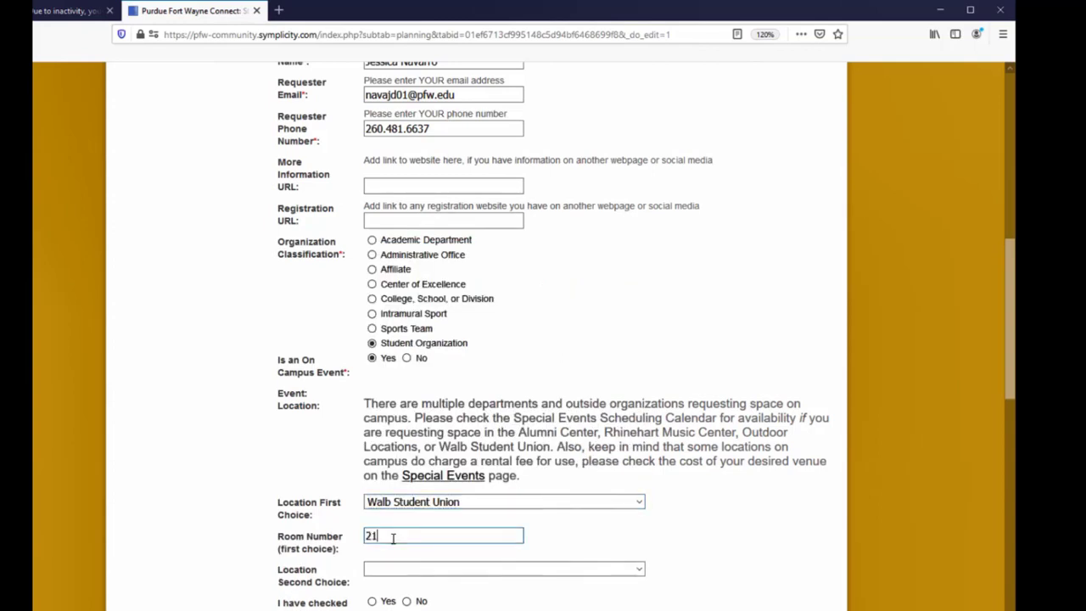
# - Choose Walb Student Union as the second-choice location with room number 210
pyautogui.click(370, 570)
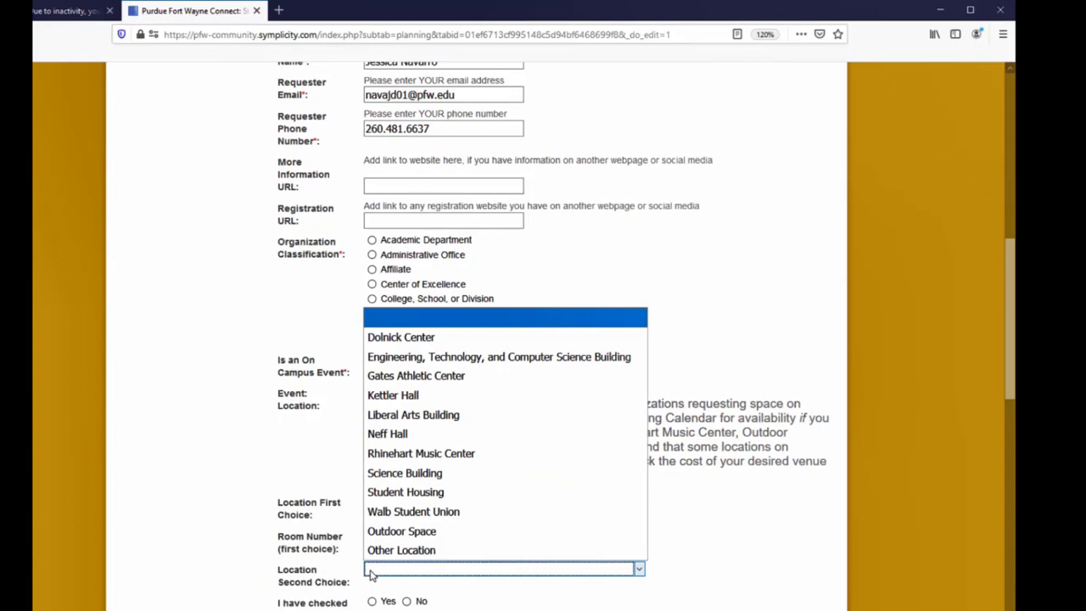
pyautogui.click(387, 511)
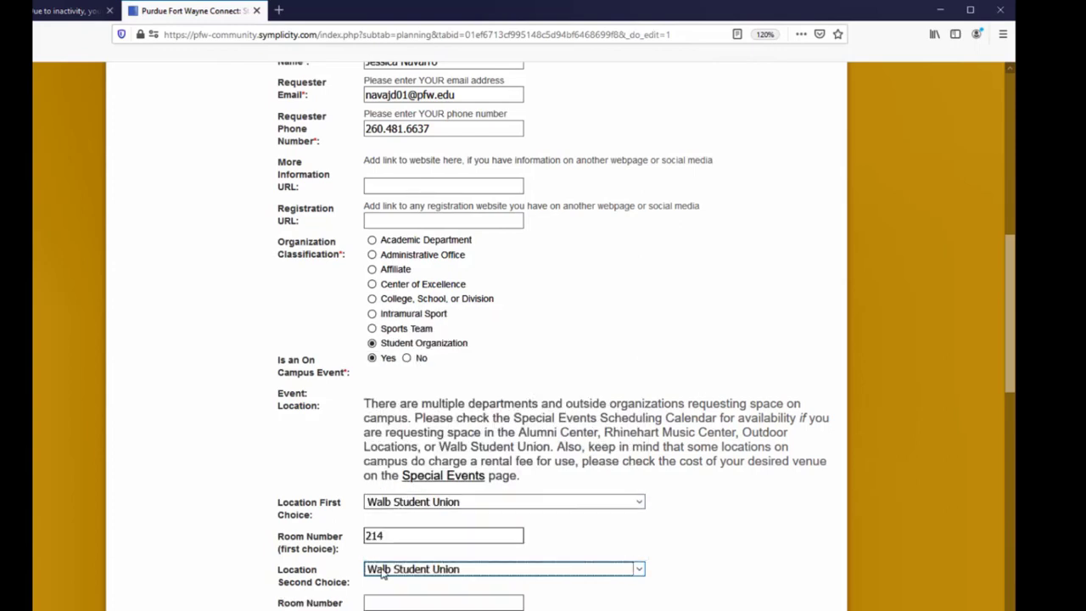
pyautogui.click(382, 599)
pyautogui.write('210')
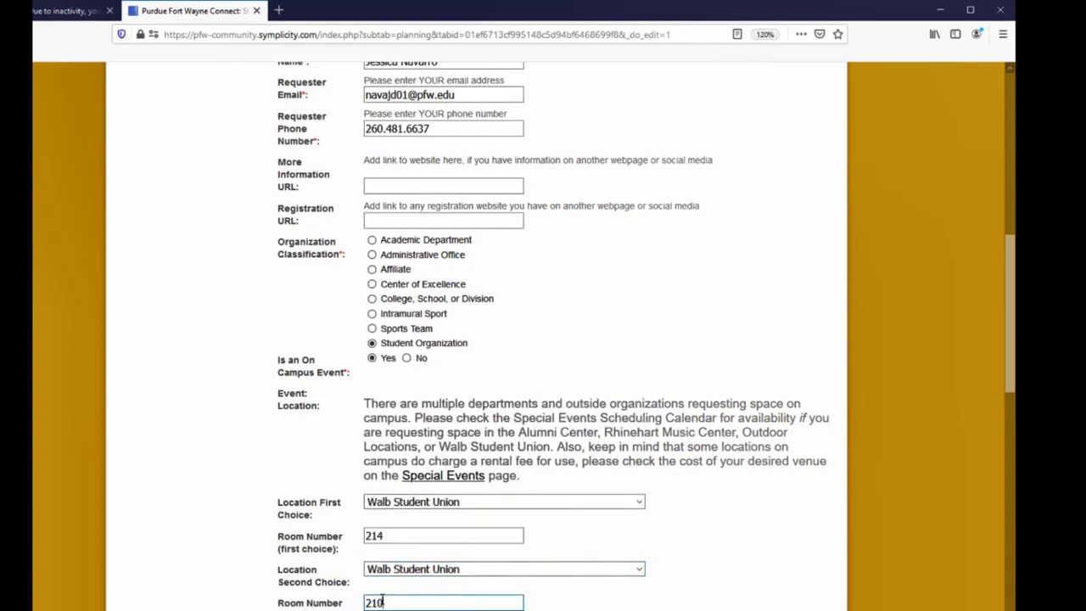
pyautogui.scroll(-4, 389, 594)
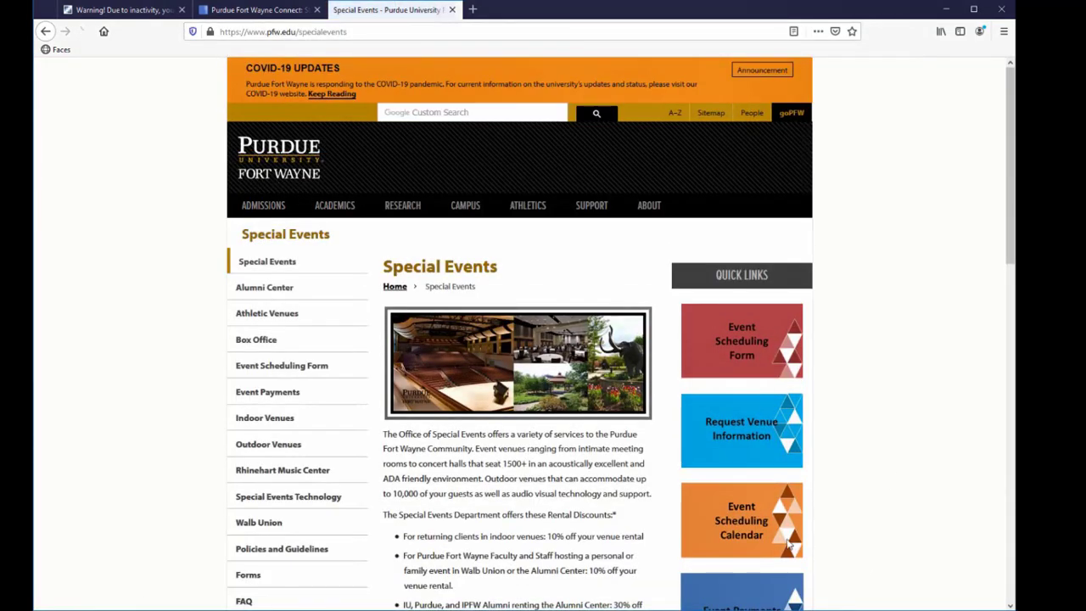
# - Open the Event Scheduling Calendar from the Special Events page and browse its room schedule
pyautogui.click(743, 531)
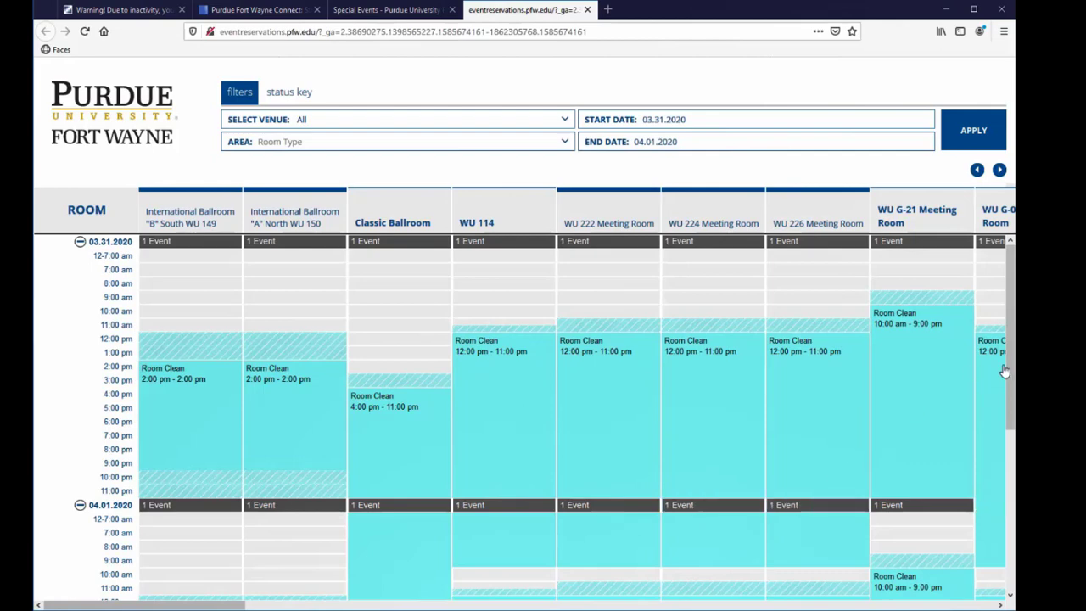
pyautogui.moveTo(1013, 379); pyautogui.dragTo(1014, 388)
pyautogui.scroll(-3, 1013, 388)
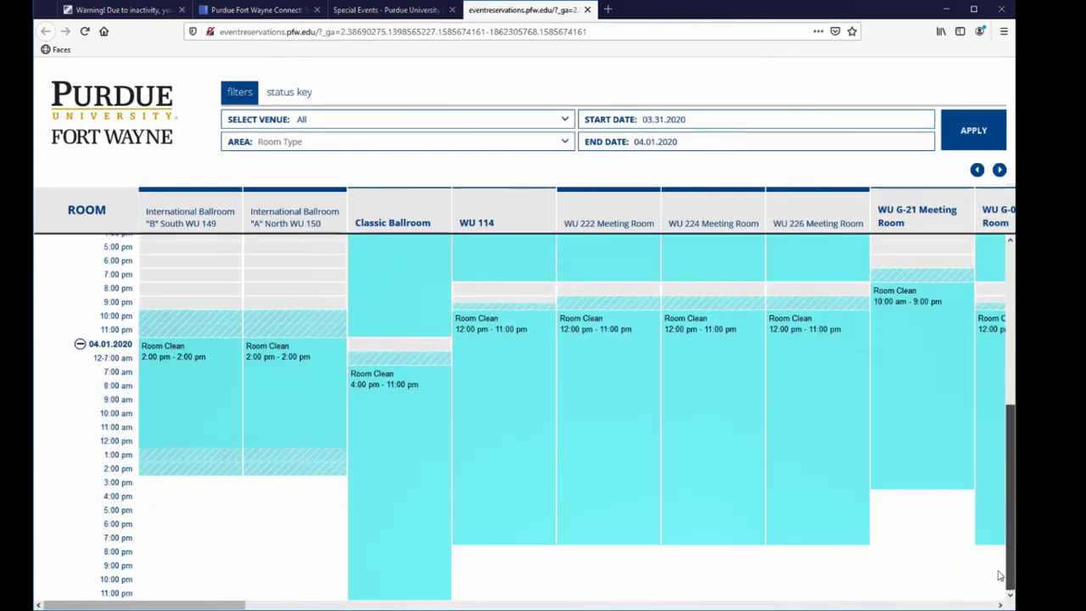
pyautogui.scroll(3, 976, 477)
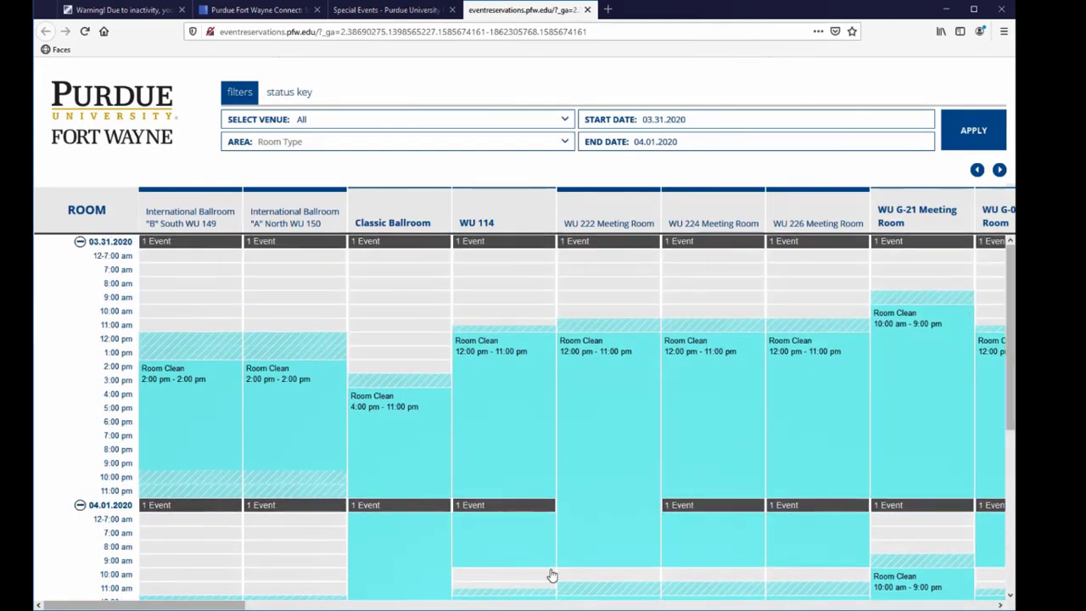
pyautogui.moveTo(229, 606)
pyautogui.mouseDown()
pyautogui.moveTo(632, 606)
pyautogui.moveTo(229, 607)
pyautogui.mouseUp()
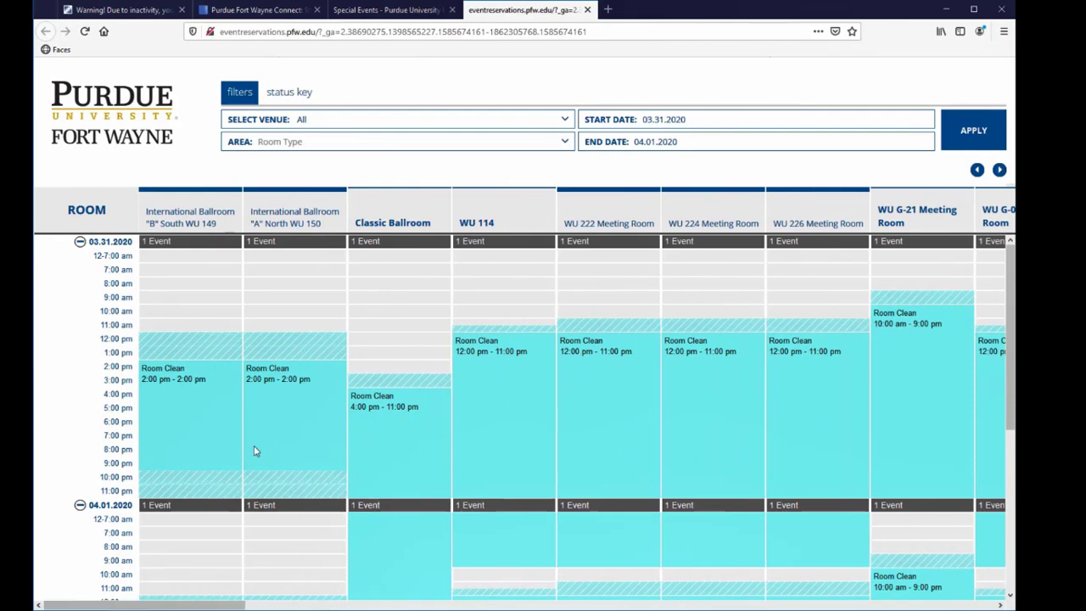
# - Filter the scheduling calendar to the Walb Union venue with a start date of 06.01.2020
pyautogui.click(314, 123)
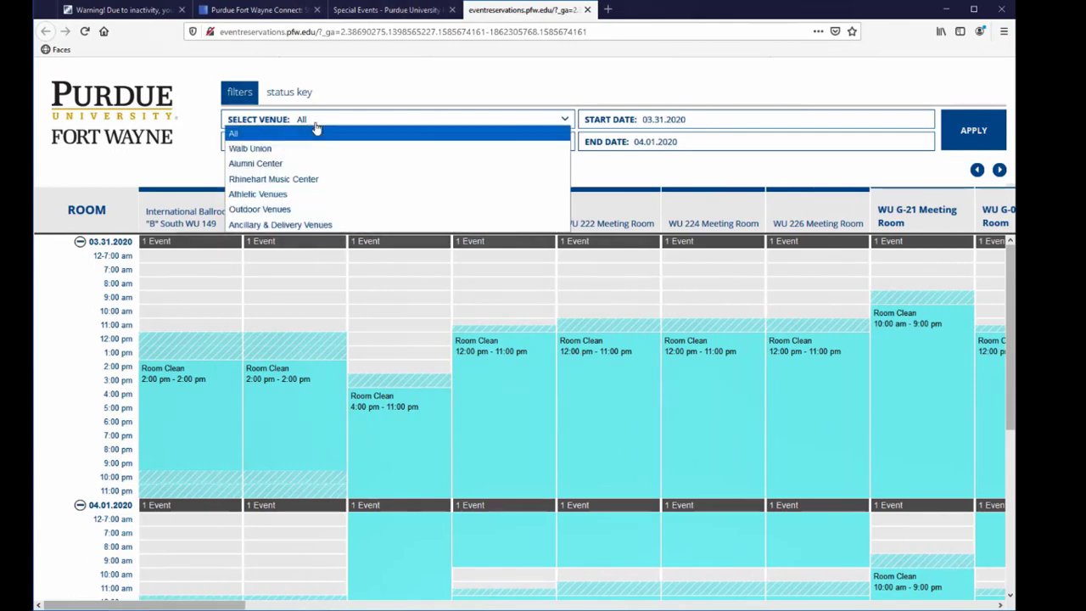
pyautogui.click(310, 149)
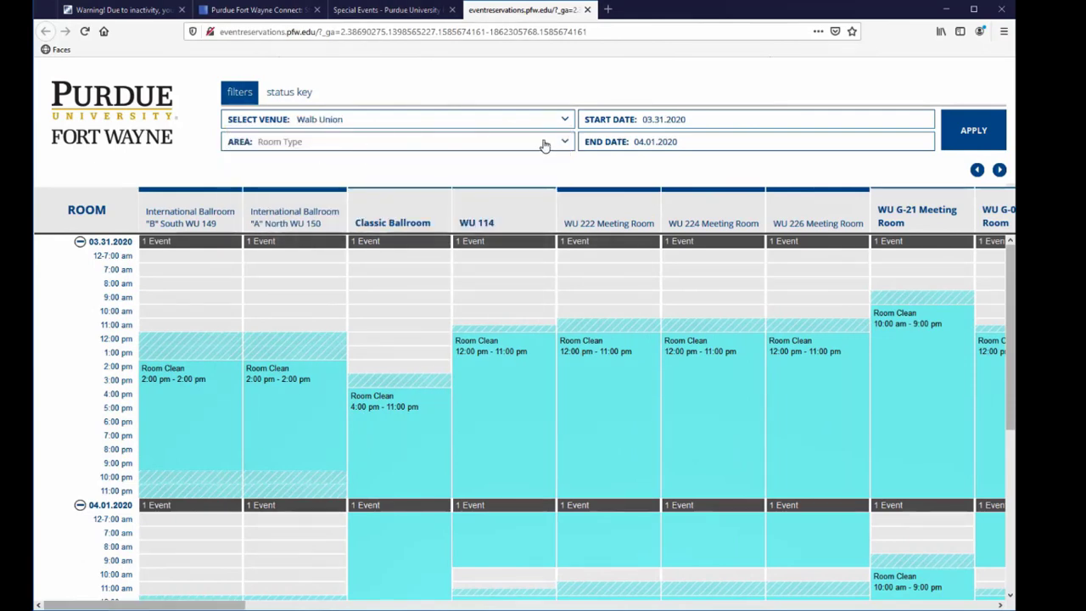
pyautogui.click(650, 122)
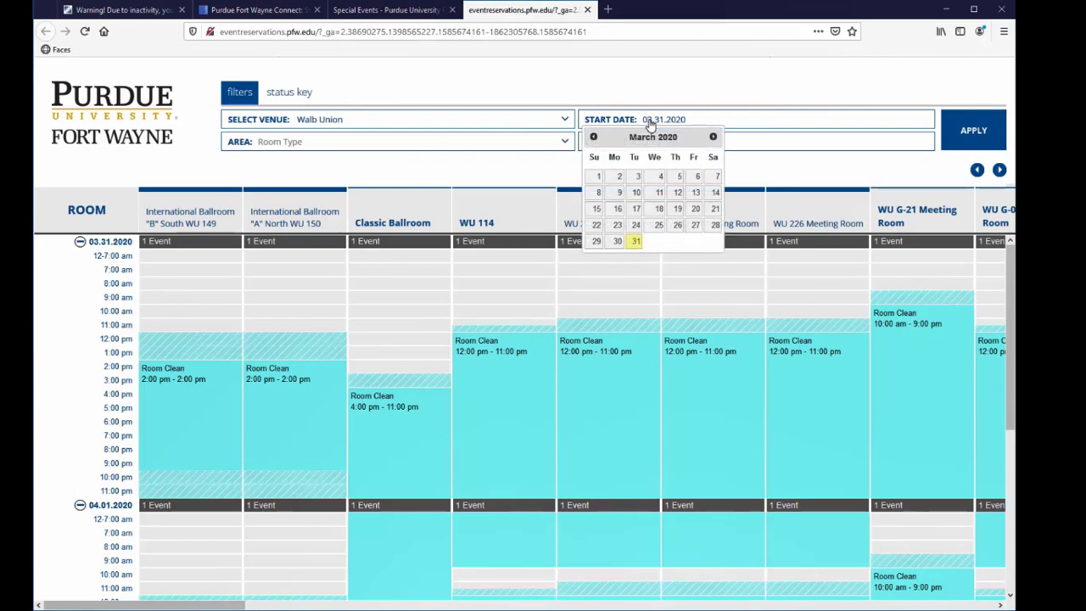
pyautogui.click(712, 136)
pyautogui.click(712, 137)
pyautogui.click(713, 137)
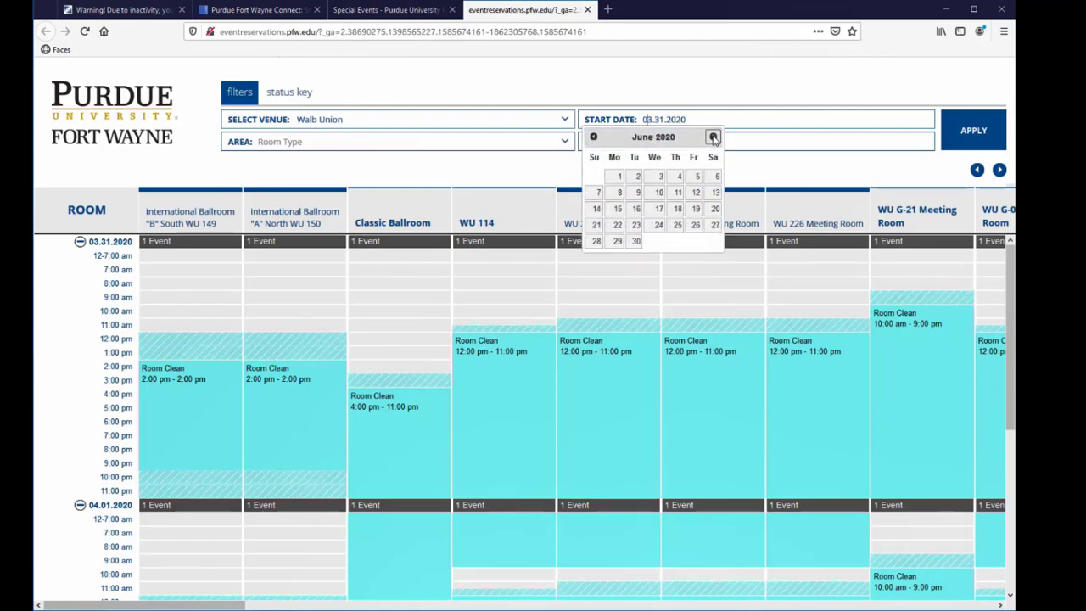
pyautogui.click(613, 176)
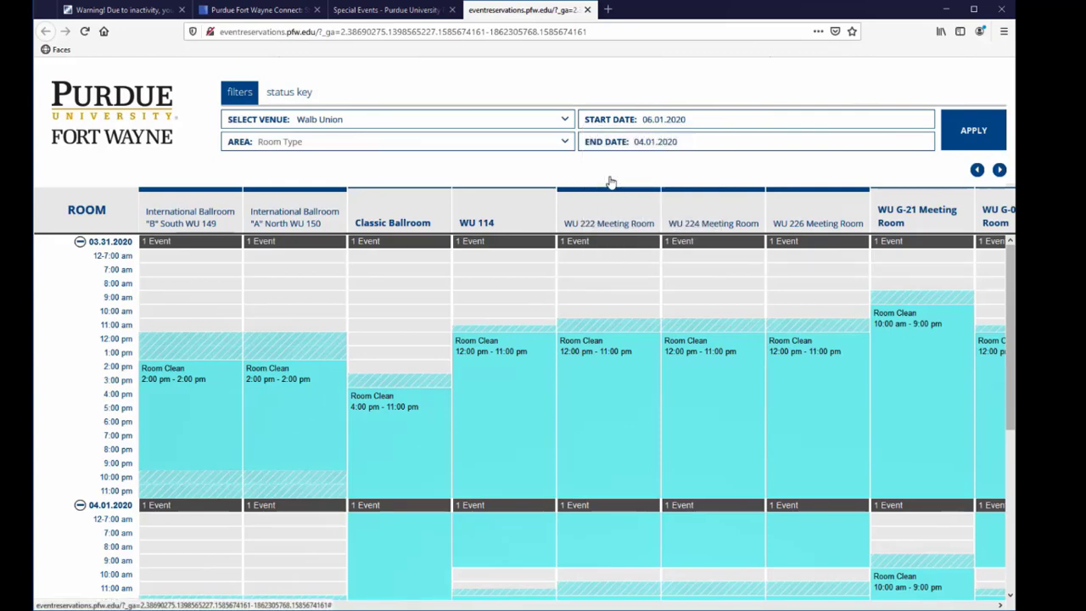
# - Set the calendar's end date to 06.04.2020 and apply the filters
pyautogui.click(653, 145)
pyautogui.click(713, 159)
pyautogui.click(713, 160)
pyautogui.click(713, 159)
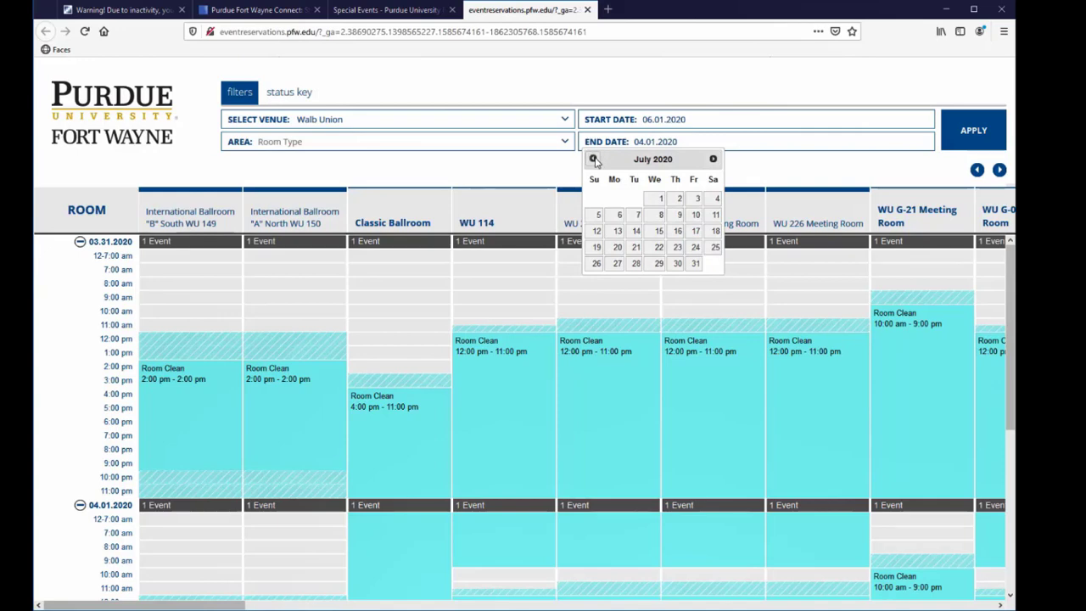
pyautogui.click(593, 159)
pyautogui.click(678, 200)
pyautogui.click(983, 134)
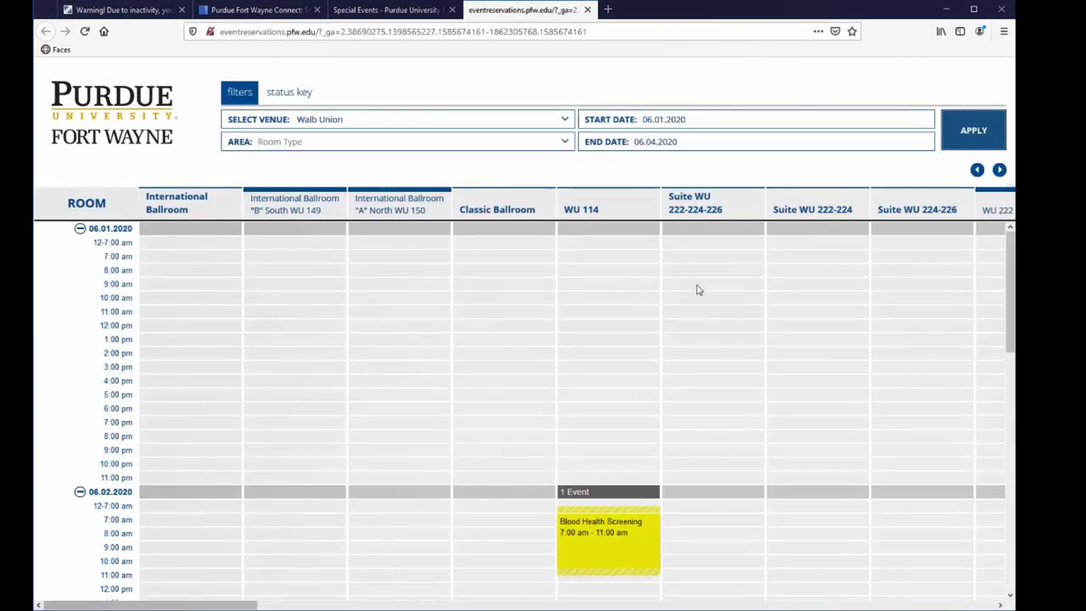
# - Filter the scheduling calendar's area to Walb Hallway 199 A, 199 B, 199 C and Walb Union Hallways and apply it
pyautogui.moveTo(250, 605); pyautogui.dragTo(718, 601)
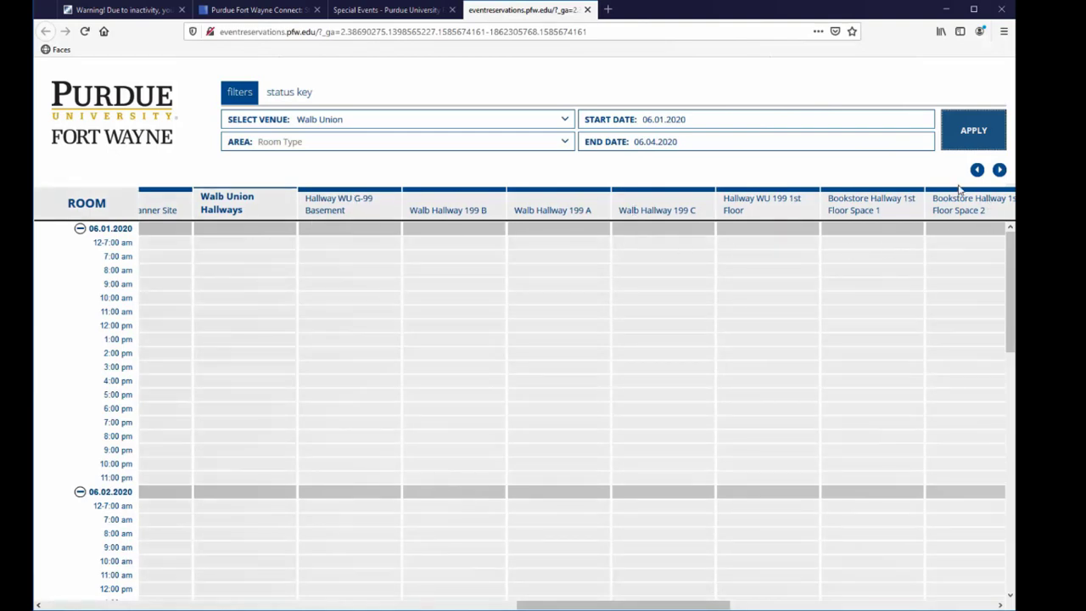
pyautogui.moveTo(574, 607); pyautogui.dragTo(805, 582)
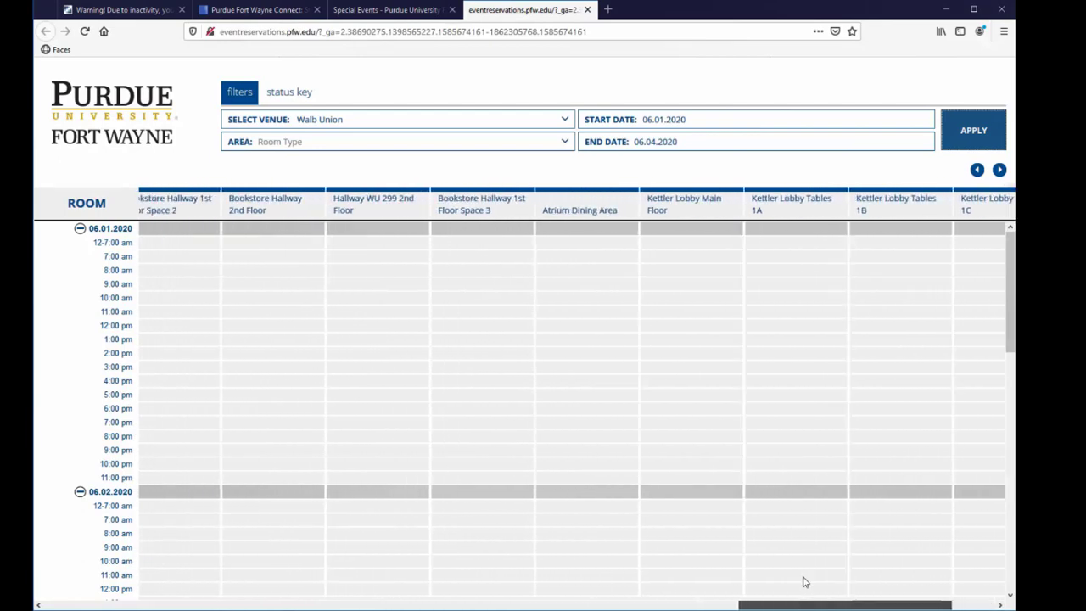
pyautogui.click(546, 142)
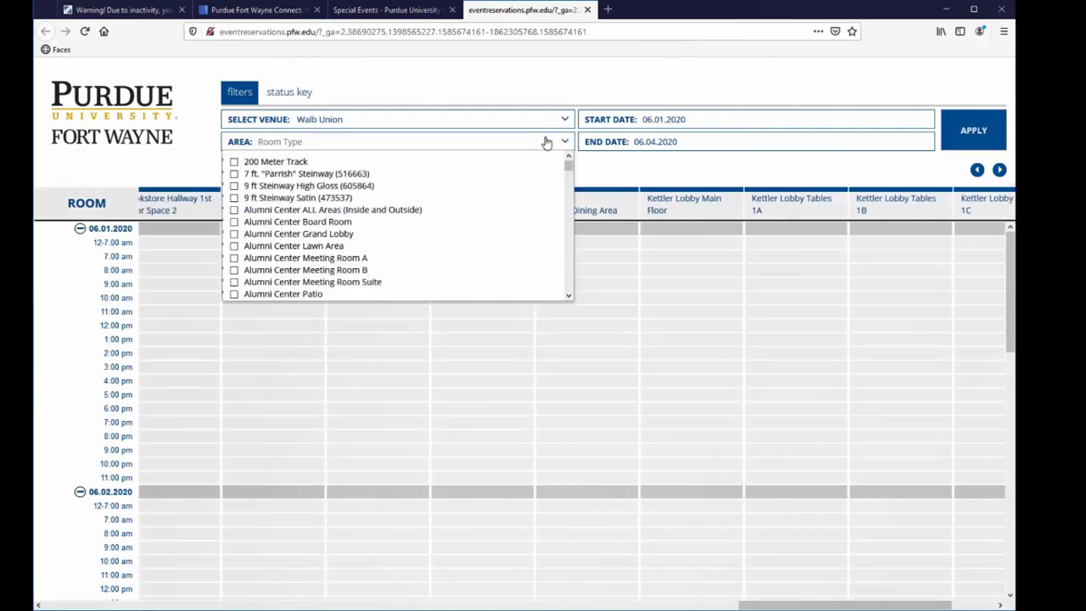
pyautogui.scroll(-5, 417, 218)
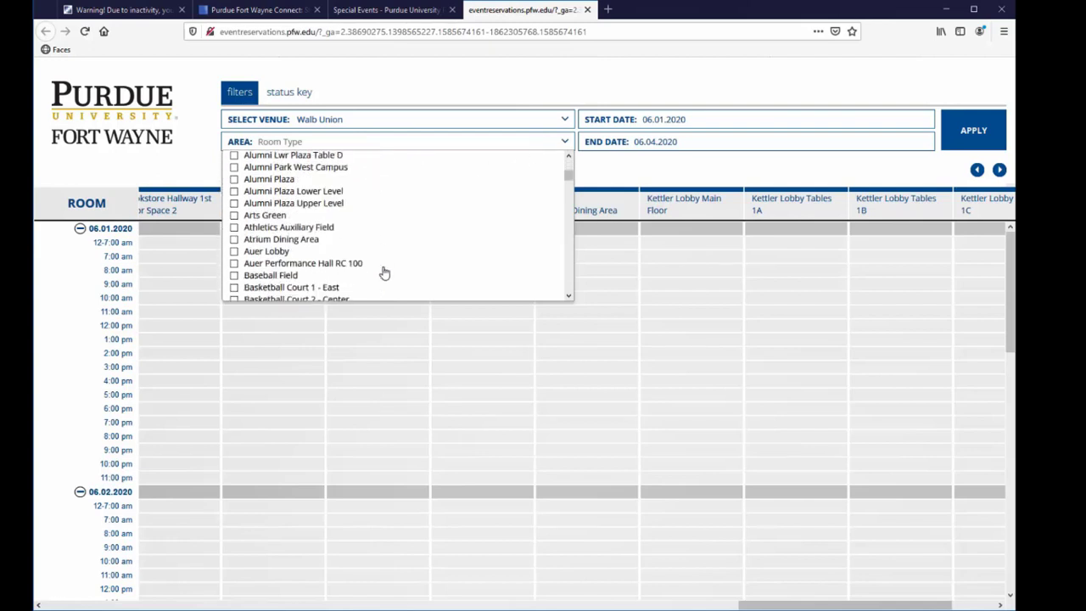
pyautogui.scroll(-15, 384, 272)
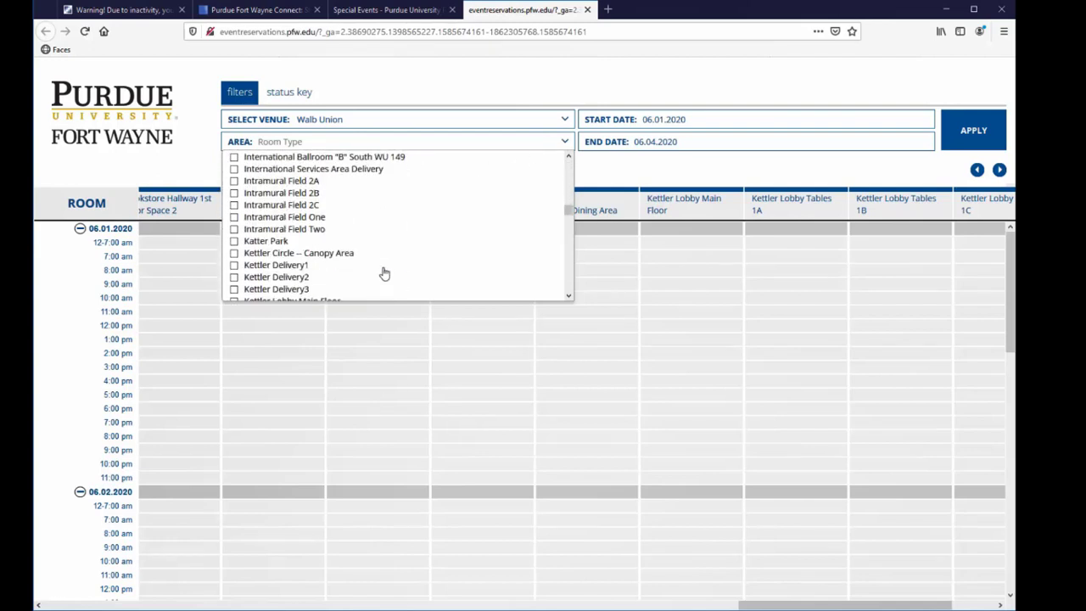
pyautogui.scroll(-15, 385, 273)
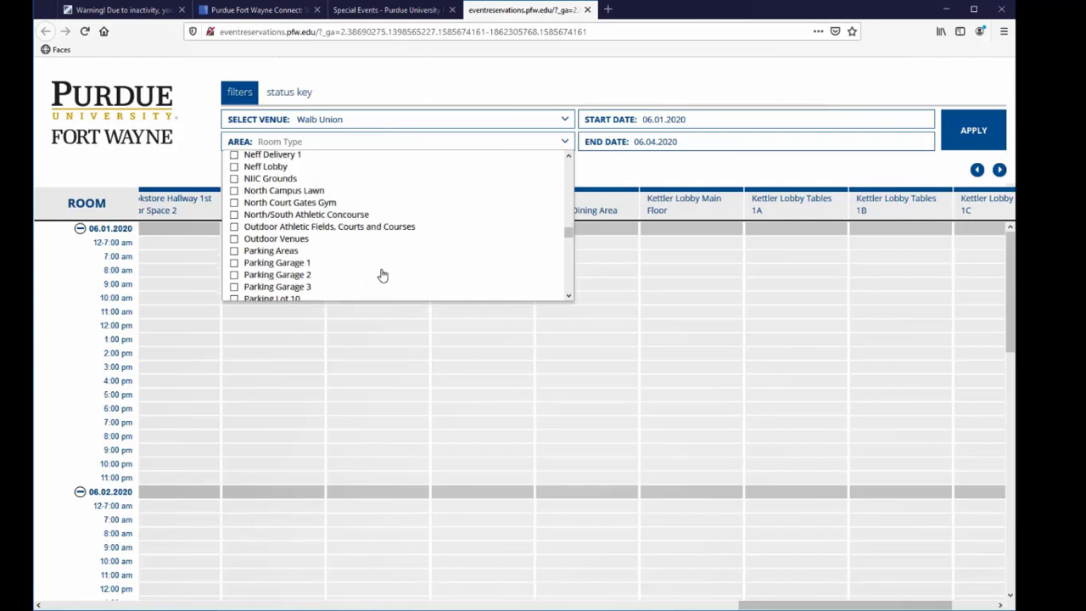
pyautogui.scroll(-15, 381, 278)
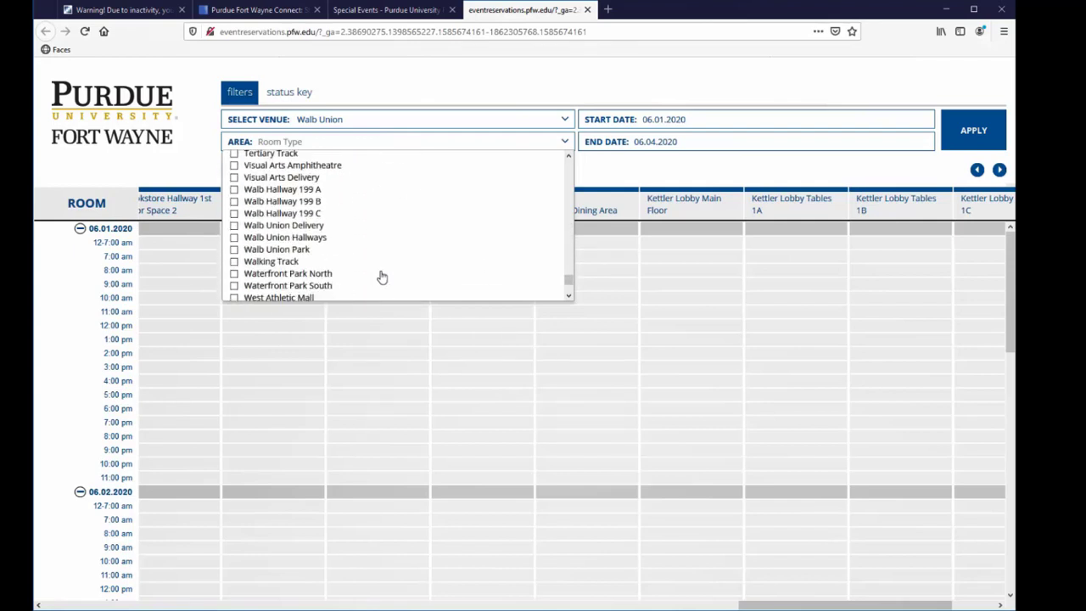
pyautogui.scroll(4, 381, 277)
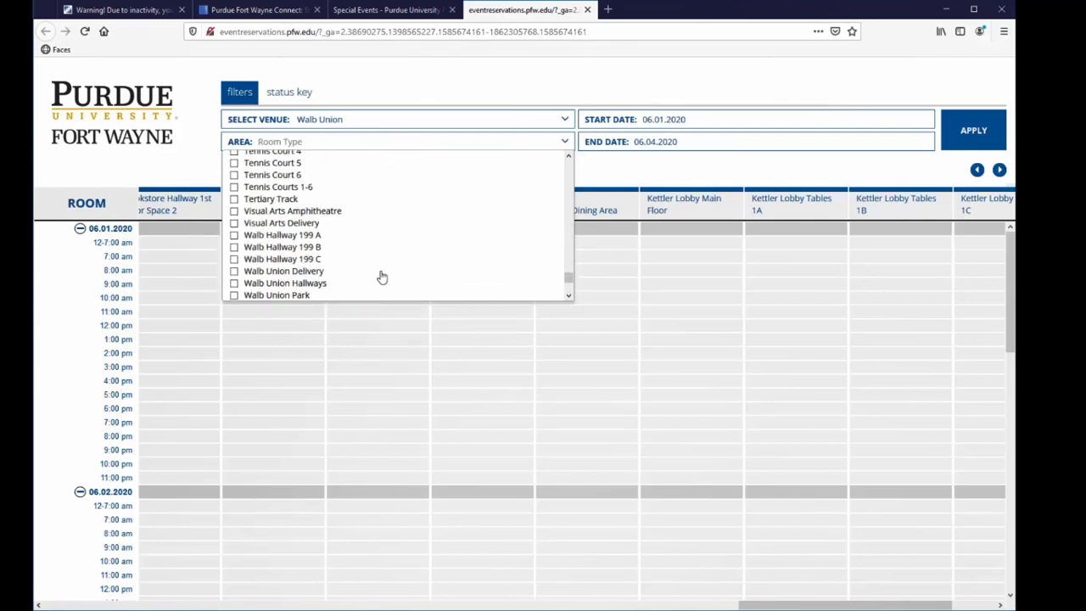
pyautogui.click(235, 235)
pyautogui.click(234, 247)
pyautogui.click(234, 259)
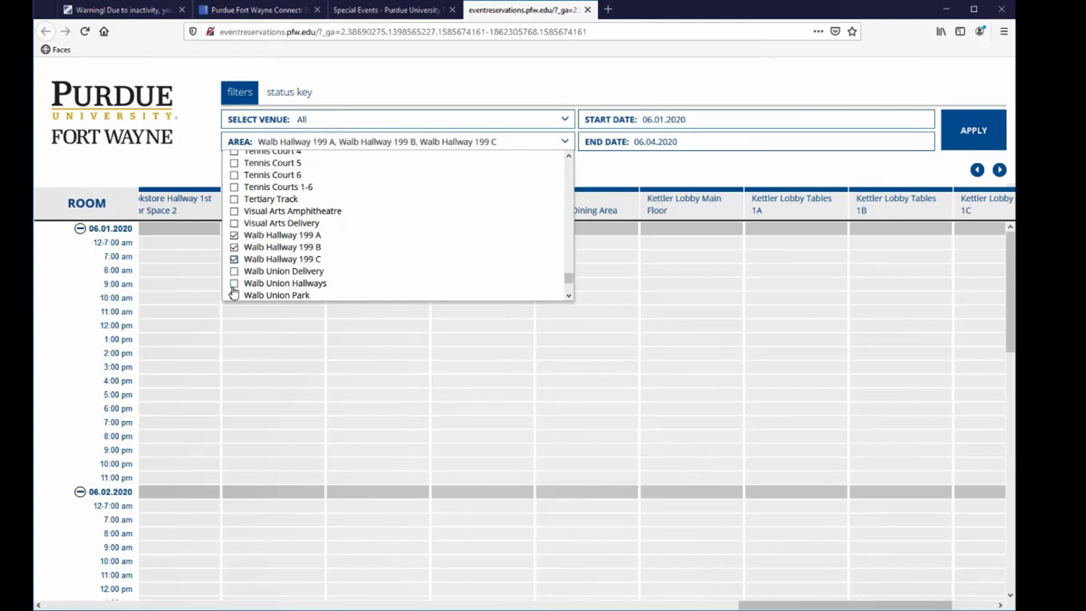
pyautogui.click(234, 285)
pyautogui.click(972, 129)
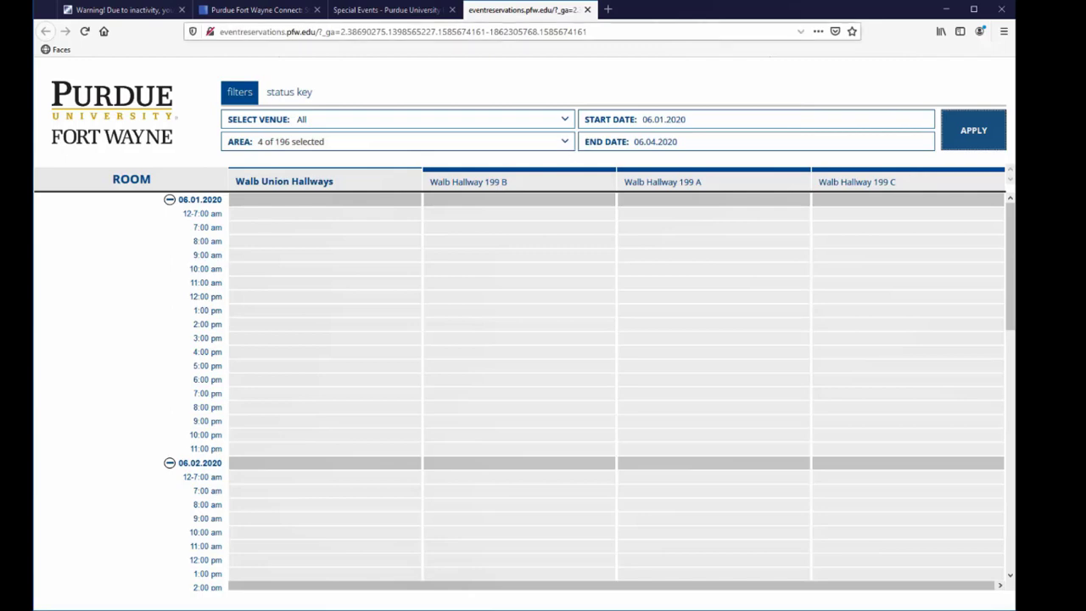
# - Close the calendar and Special Events tabs and answer Yes to having checked the Special Events Scheduling Calendar
pyautogui.click(587, 9)
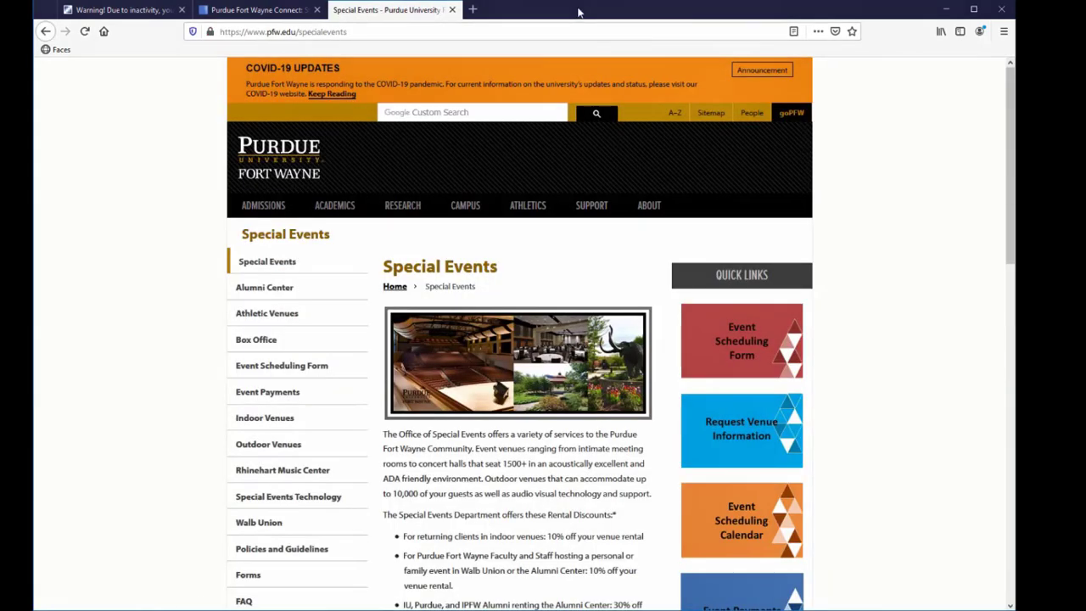
pyautogui.click(451, 10)
pyautogui.click(372, 483)
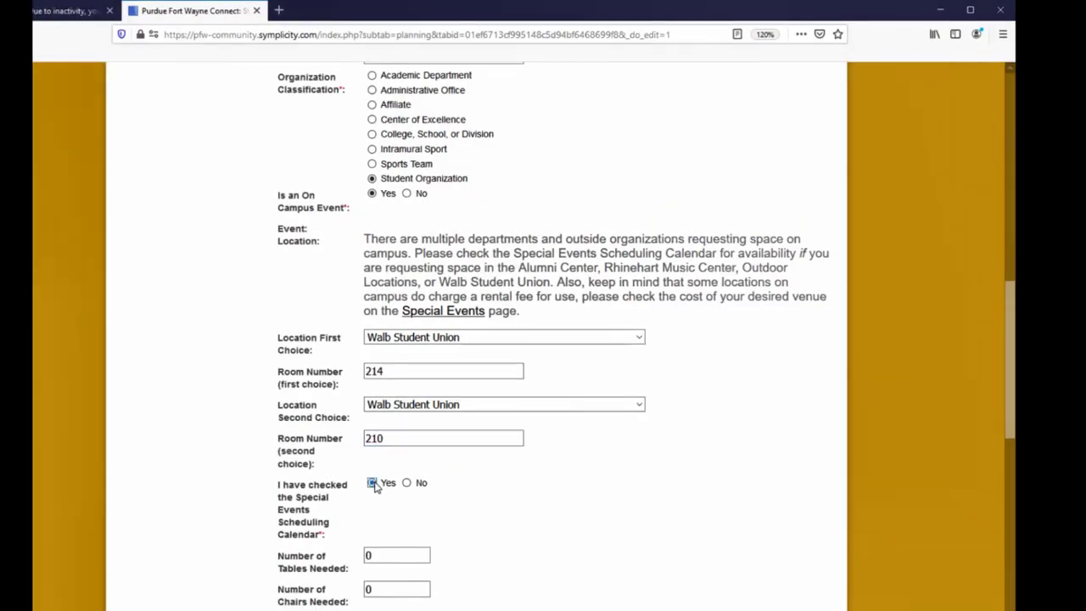
# - Set the number of tables needed to 1 and the number of chairs needed to 10
pyautogui.click(386, 553)
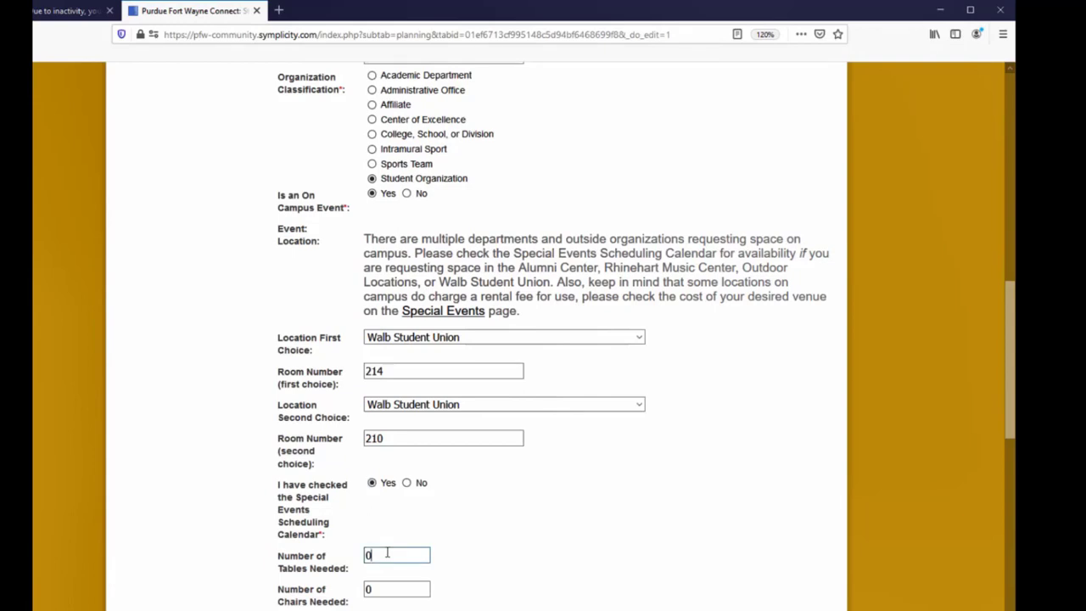
pyautogui.press('Tab')
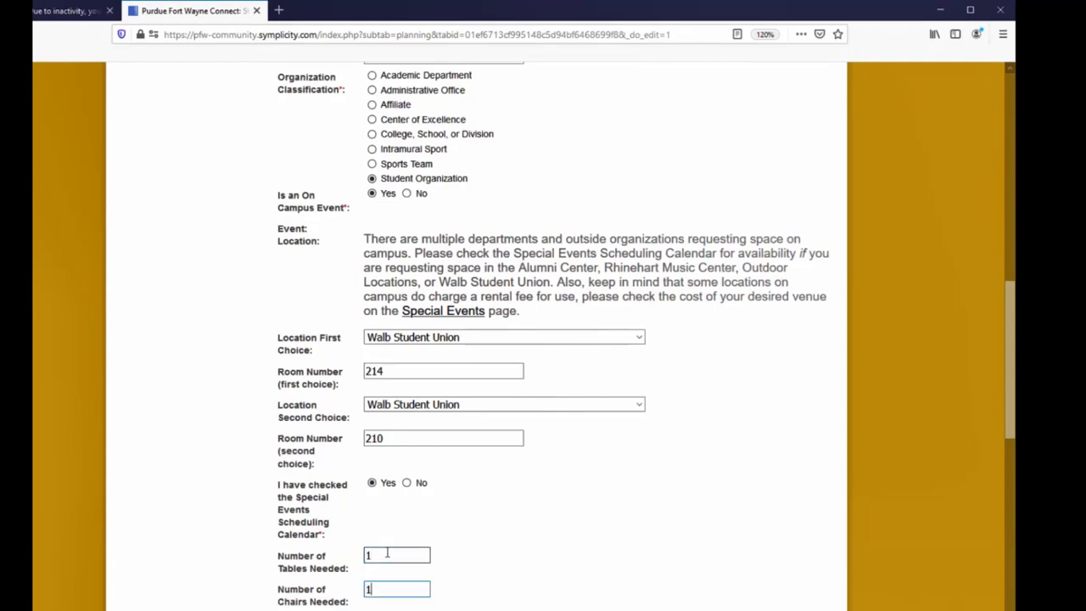
pyautogui.scroll(-4, 386, 553)
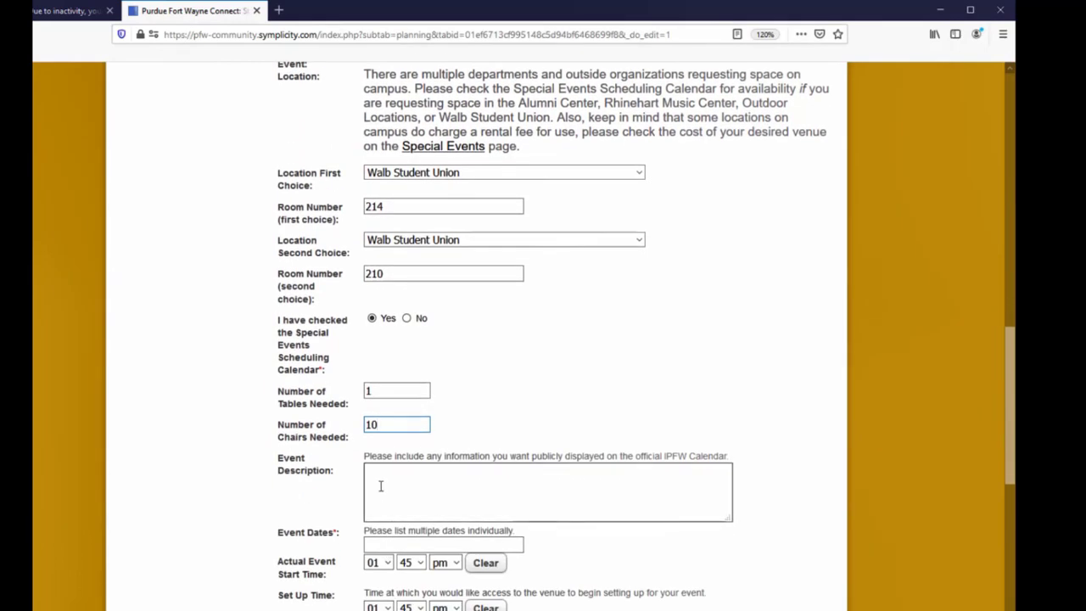
# - Enter the event description "Officer training for student organizations." and the event dates 06/01/2020, 06/02/2020
pyautogui.click(384, 497)
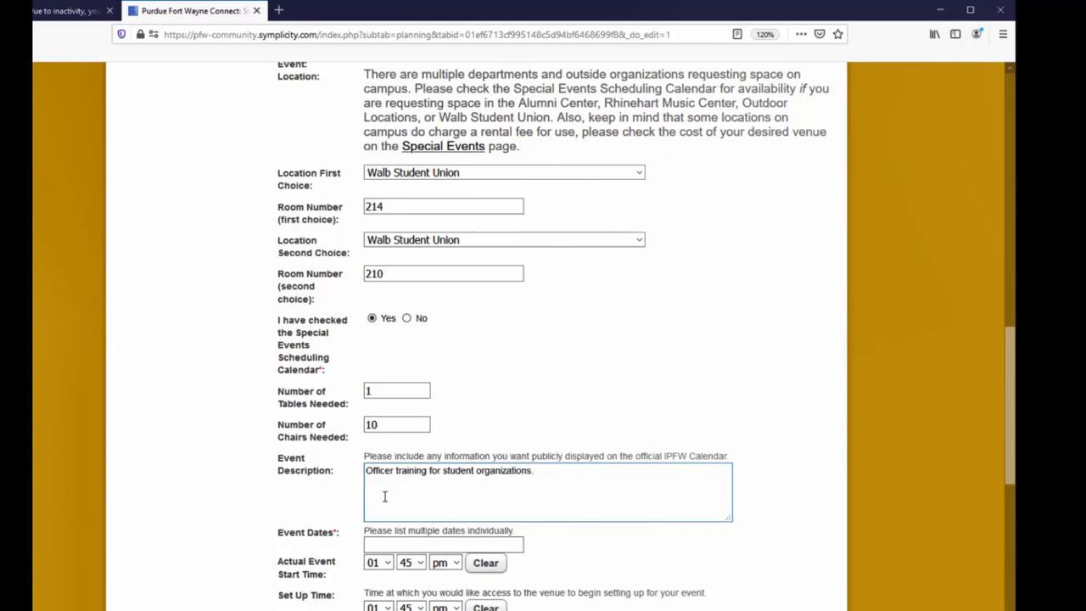
pyautogui.click(379, 545)
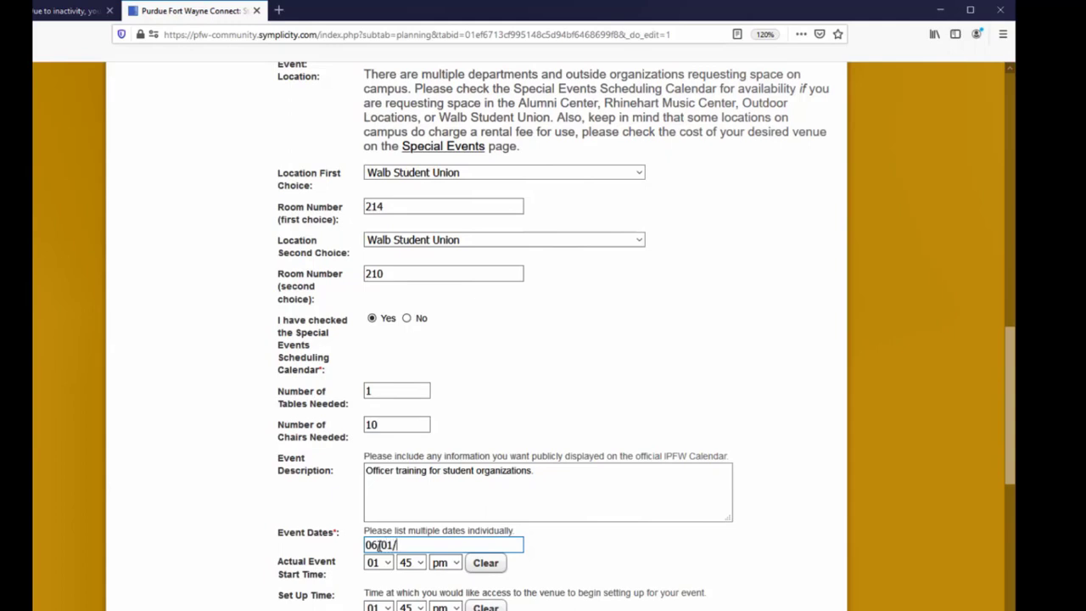
pyautogui.write('2020')
pyautogui.scroll(-2, 435, 570)
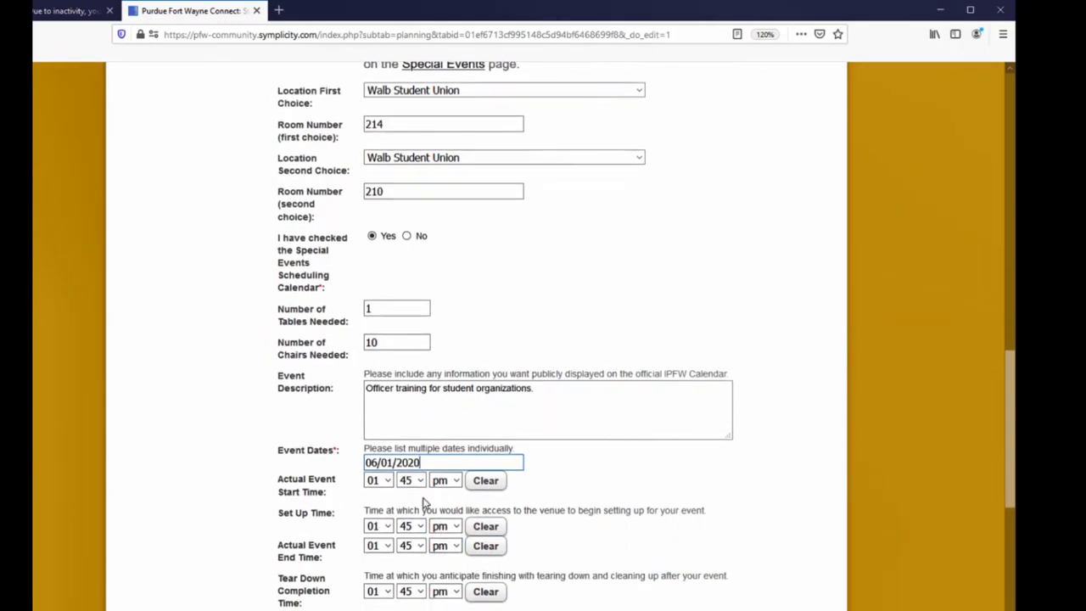
pyautogui.scroll(-2, 424, 502)
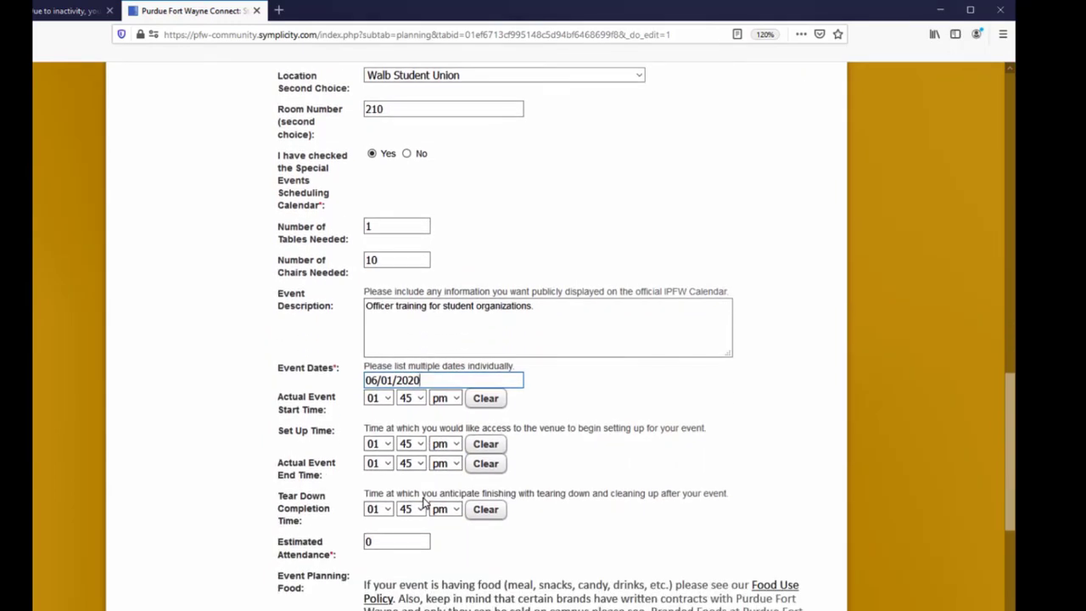
pyautogui.write(', 06/02/2020')
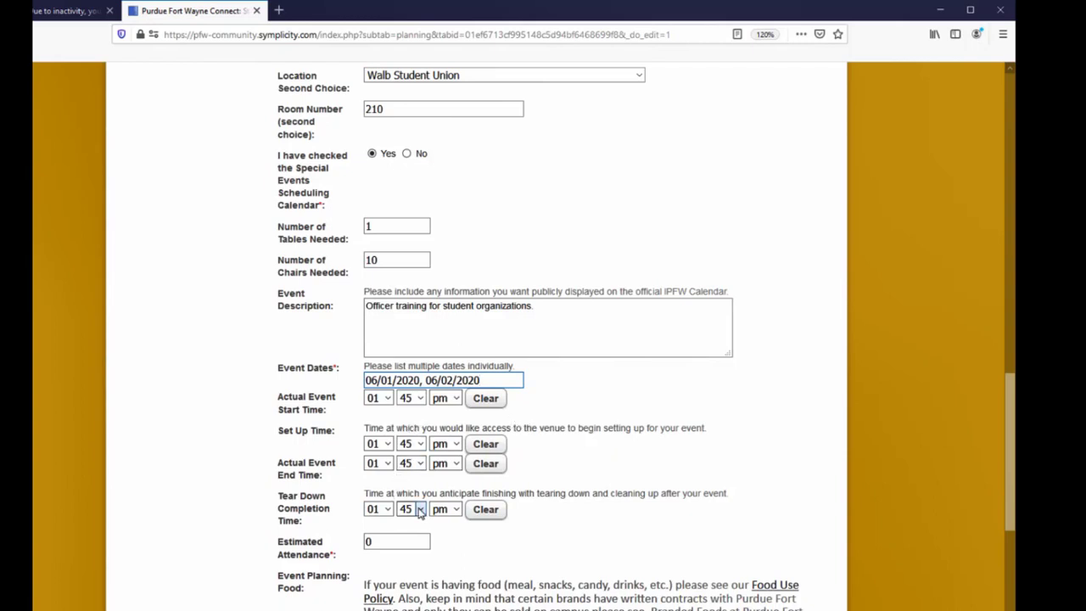
# - Set the estimated attendance to 10 and answer No to alcohol being served
pyautogui.scroll(-2, 426, 535)
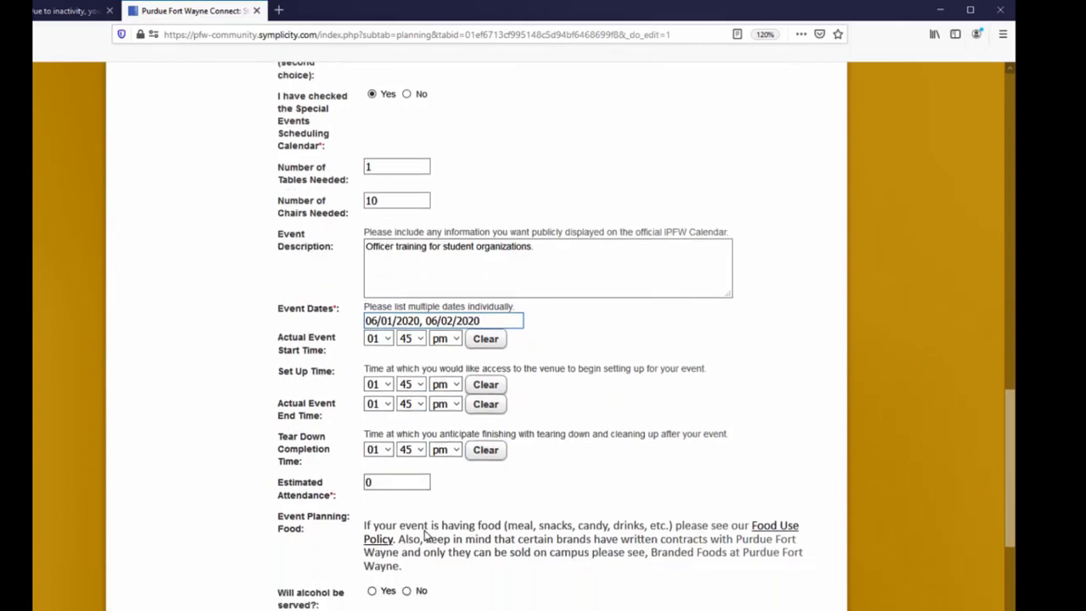
pyautogui.doubleClick(371, 460)
pyautogui.write('10')
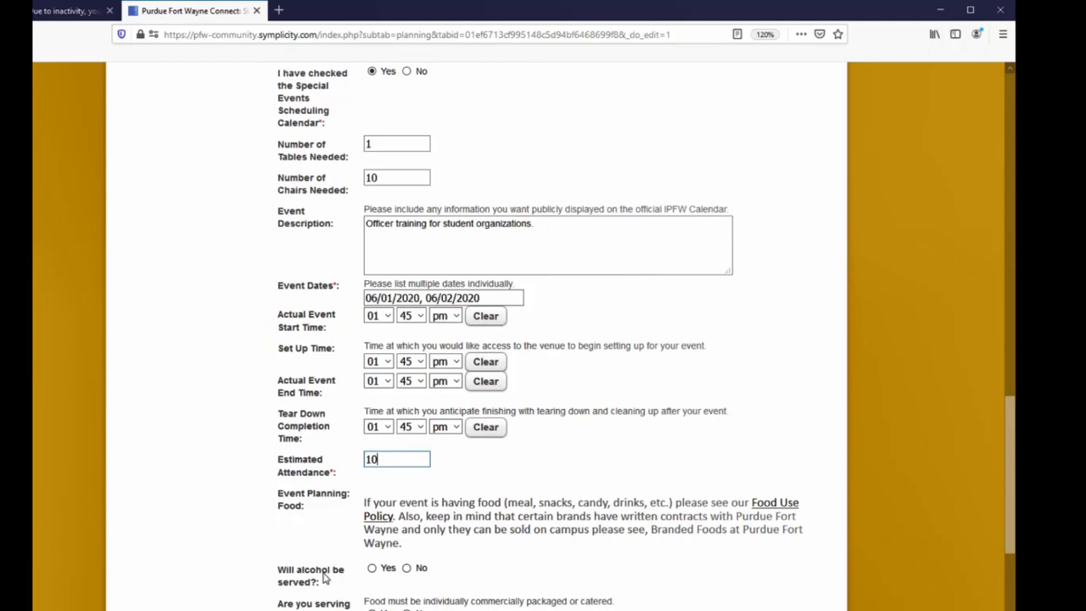
pyautogui.click(406, 568)
# - Answer No to serving food, on-campus co-sponsorship and off-campus co-sponsorship, then submit the planning page and continue
pyautogui.scroll(-2, 478, 577)
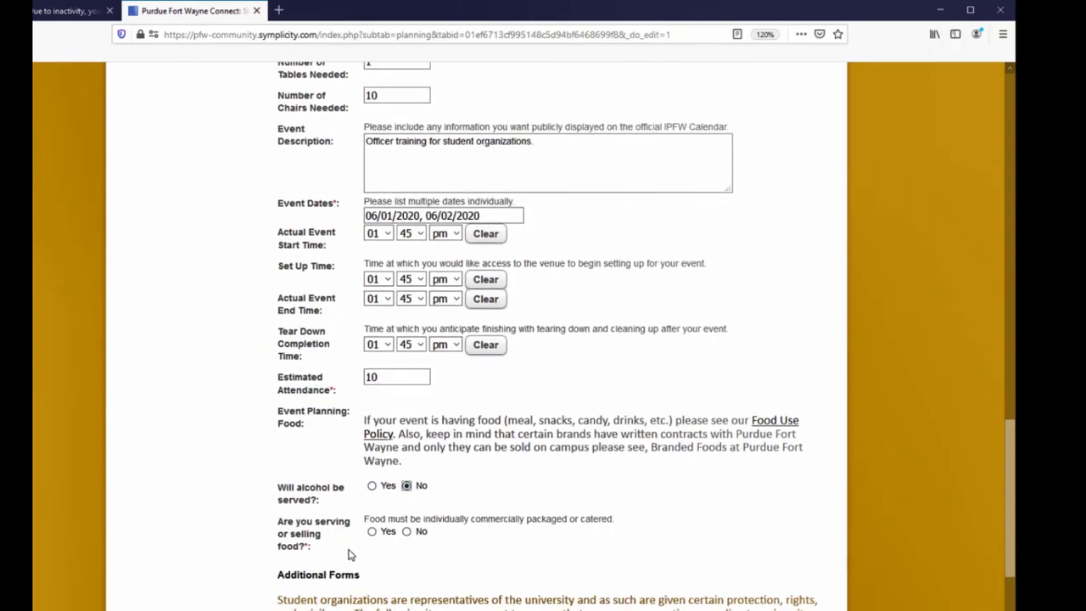
pyautogui.click(407, 532)
pyautogui.scroll(-2, 485, 572)
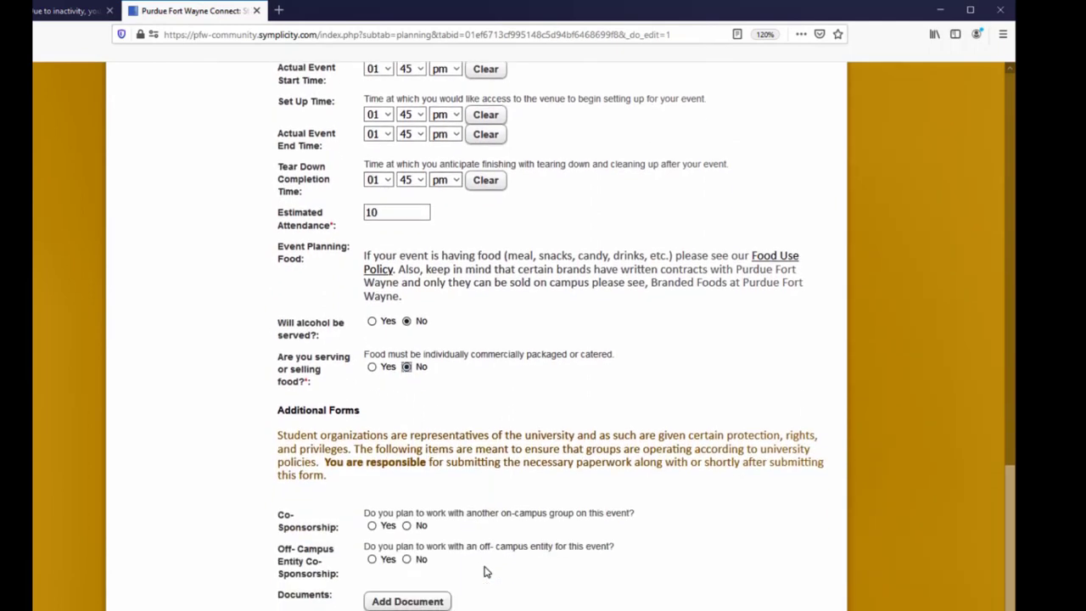
pyautogui.click(406, 525)
pyautogui.scroll(-2, 407, 566)
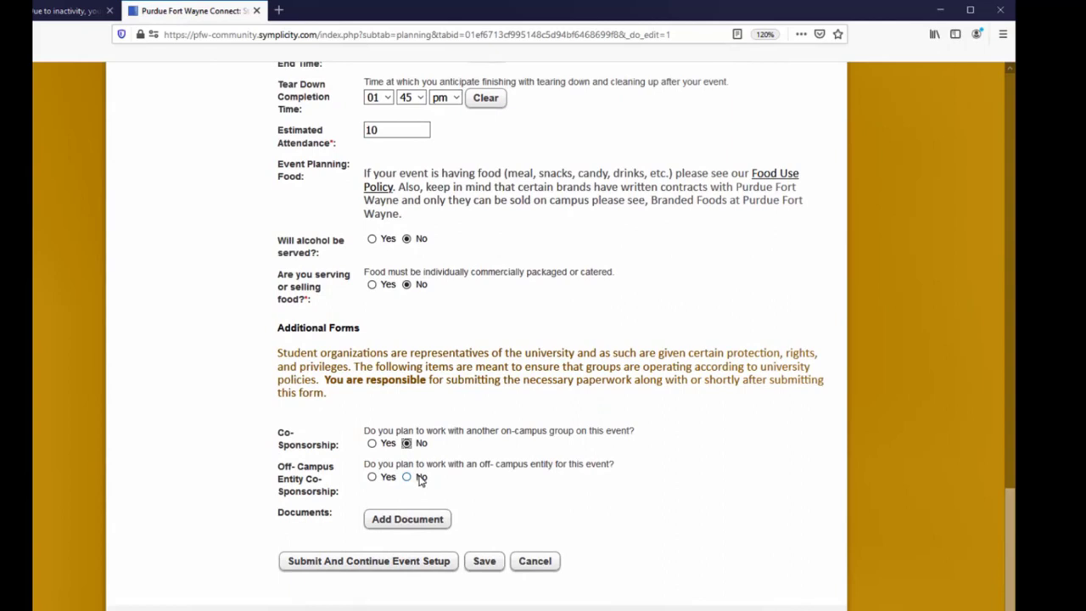
pyautogui.click(408, 479)
pyautogui.click(442, 563)
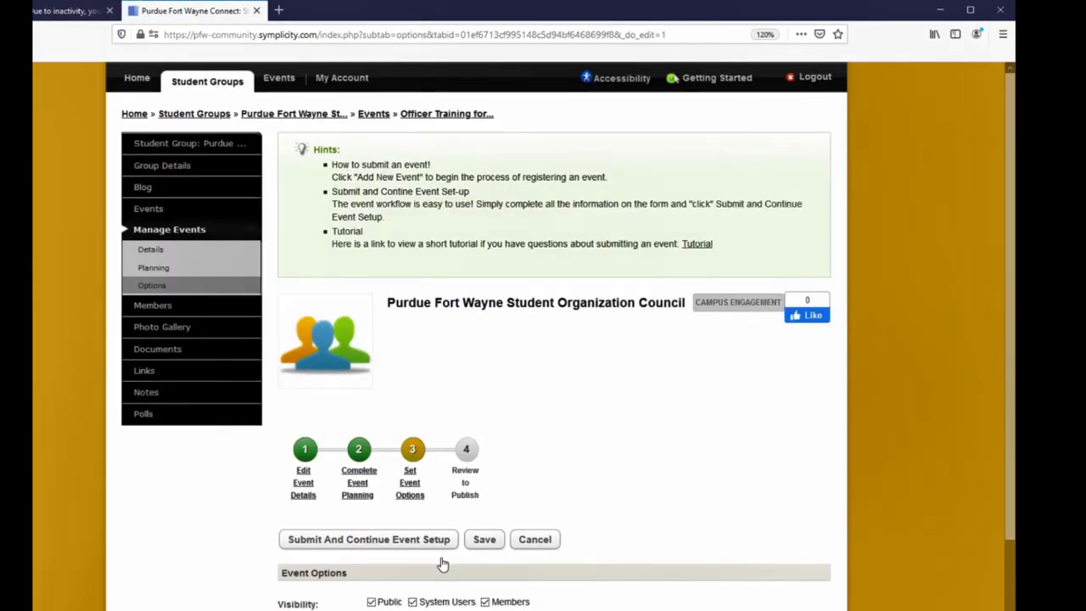
# - Set the event's registration type to Simple RSVP
pyautogui.scroll(-3, 442, 563)
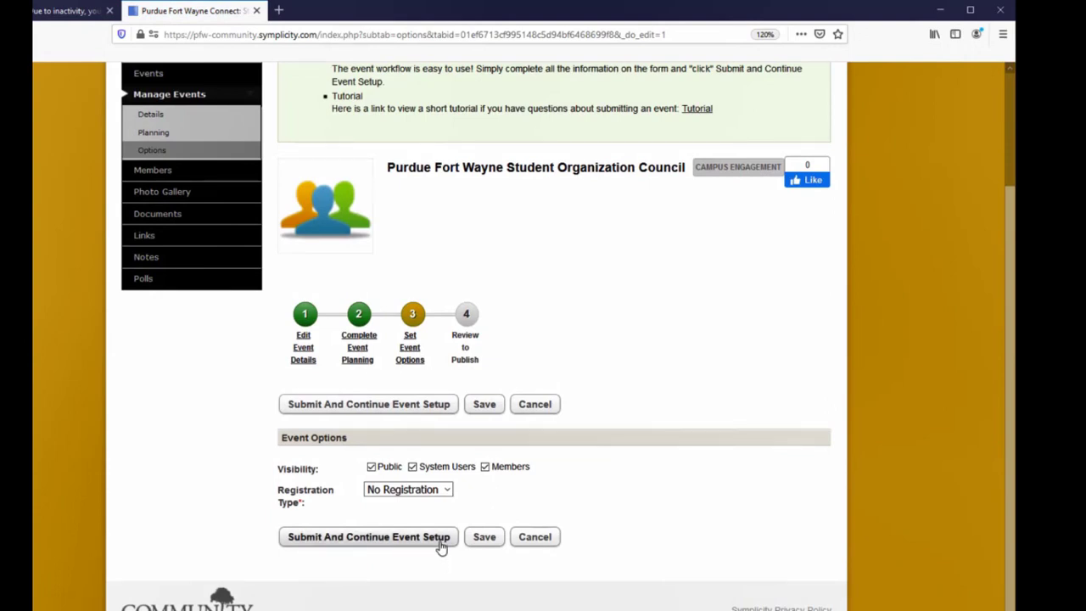
pyautogui.click(404, 496)
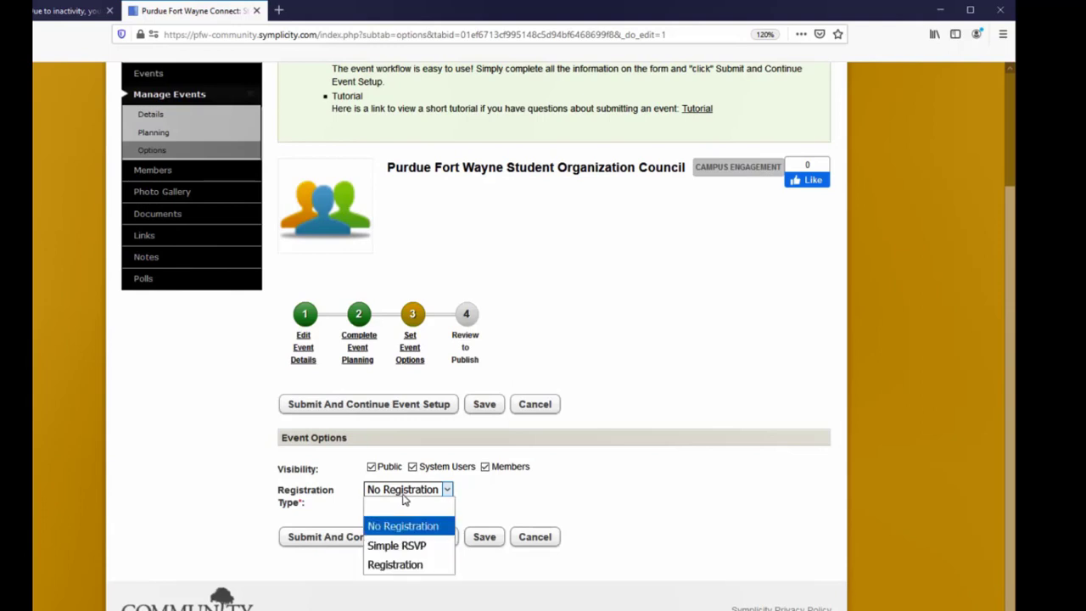
pyautogui.click(396, 545)
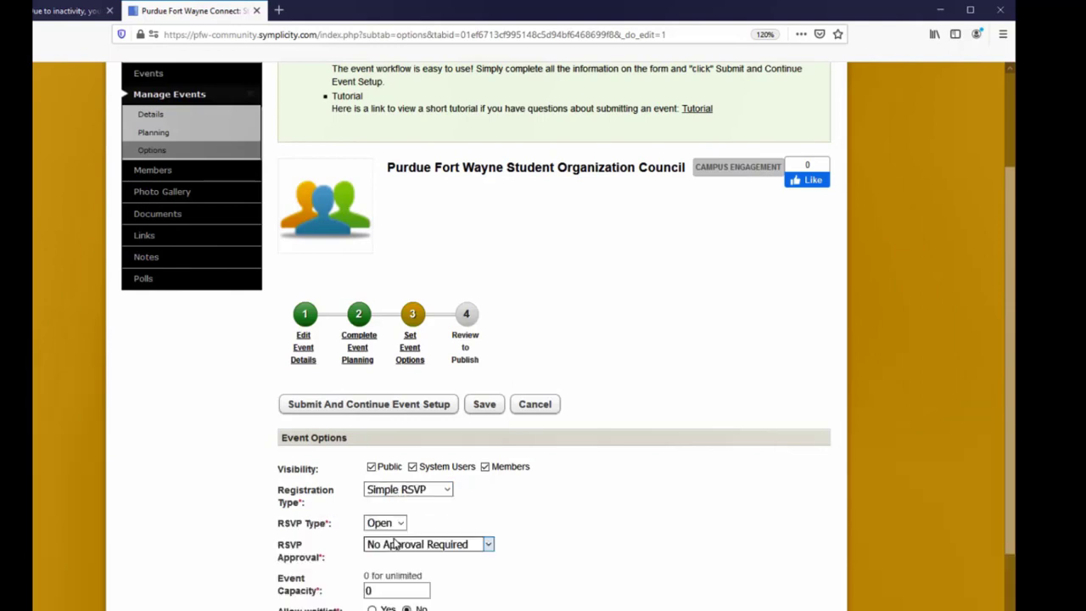
pyautogui.scroll(-2, 394, 544)
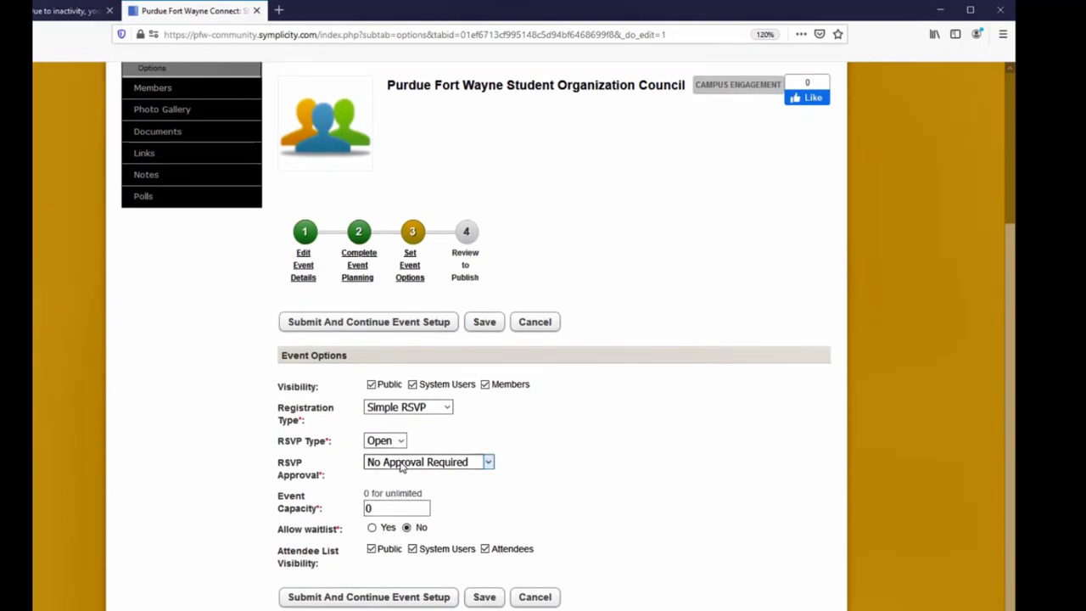
pyautogui.click(402, 466)
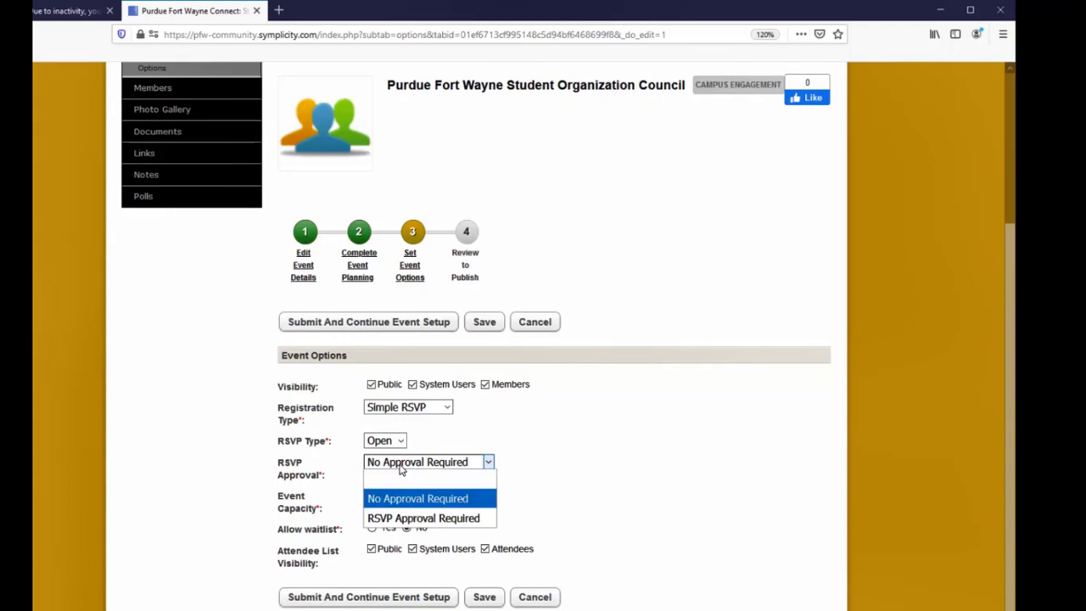
pyautogui.click(386, 439)
pyautogui.click(441, 431)
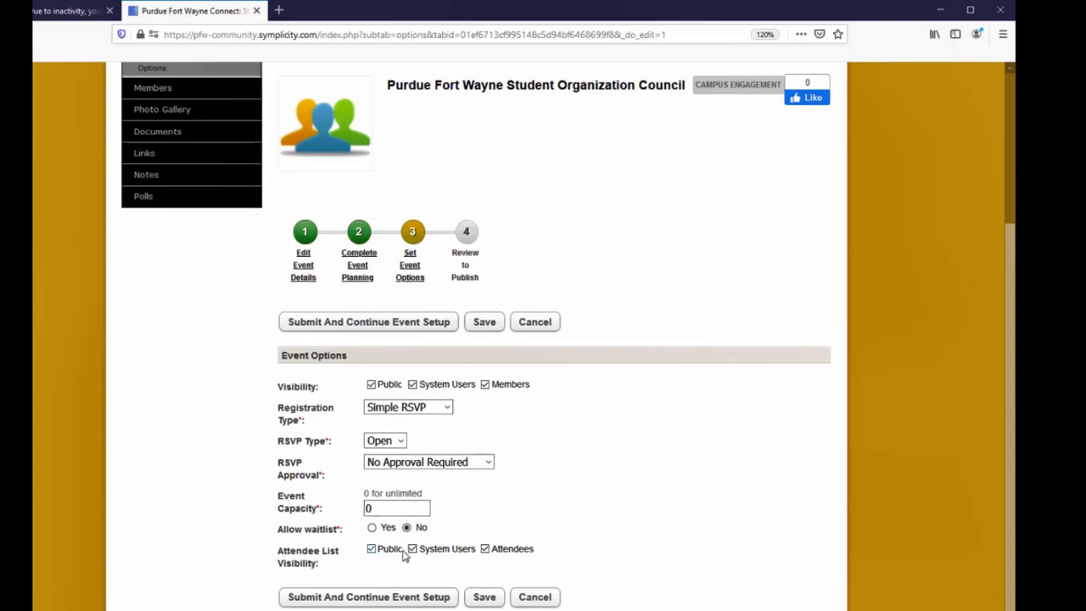
# - Submit the event options and start adding a new kiosk for the event
pyautogui.scroll(-1, 499, 578)
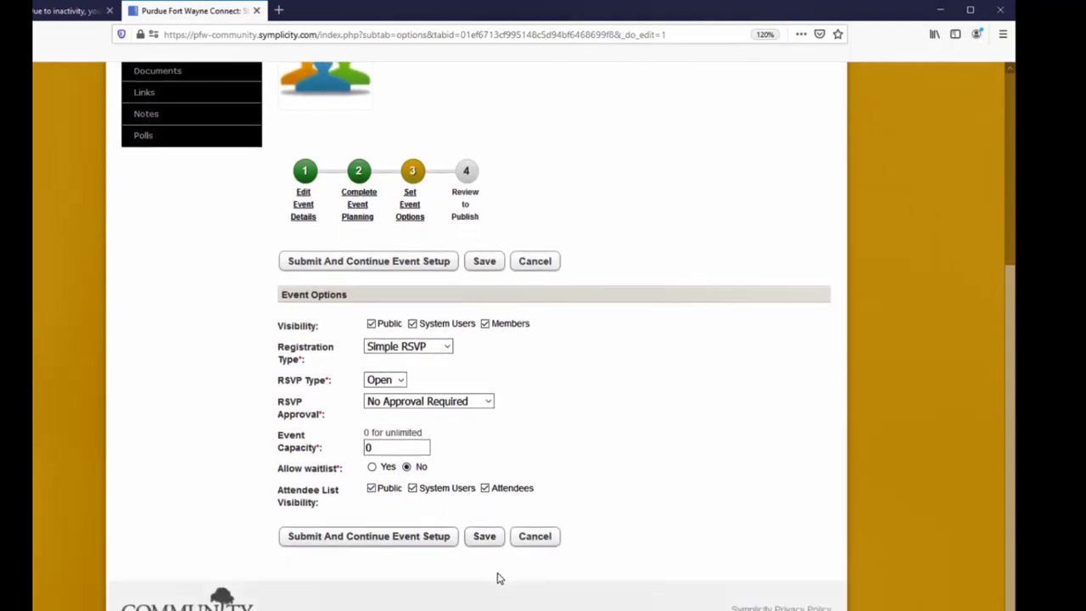
pyautogui.click(346, 540)
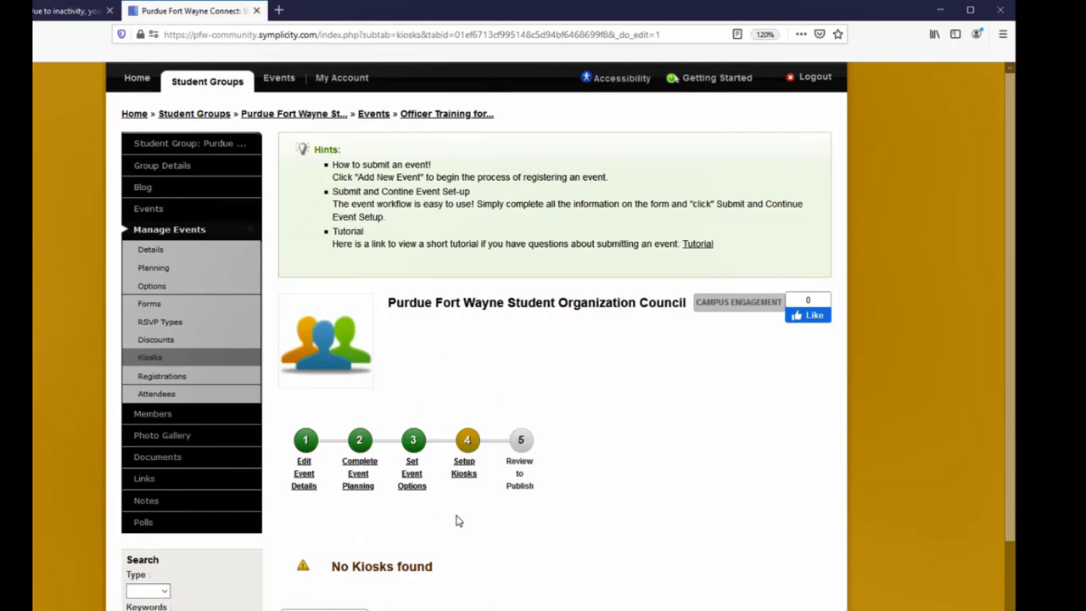
pyautogui.click(322, 607)
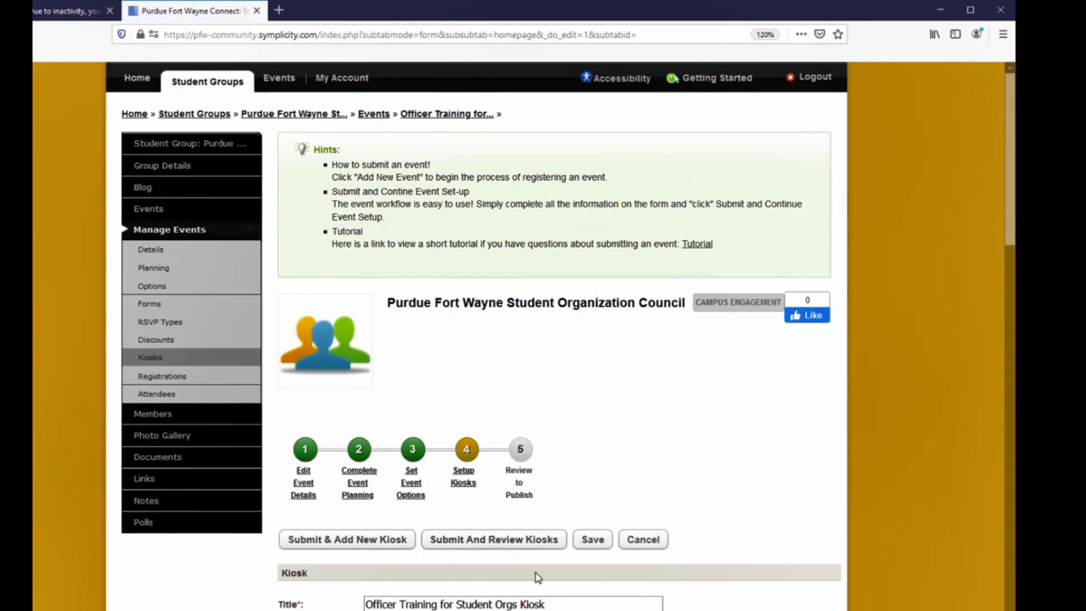
# - Set the kiosk address to 06_01_2020_officer_training
pyautogui.scroll(-3, 535, 577)
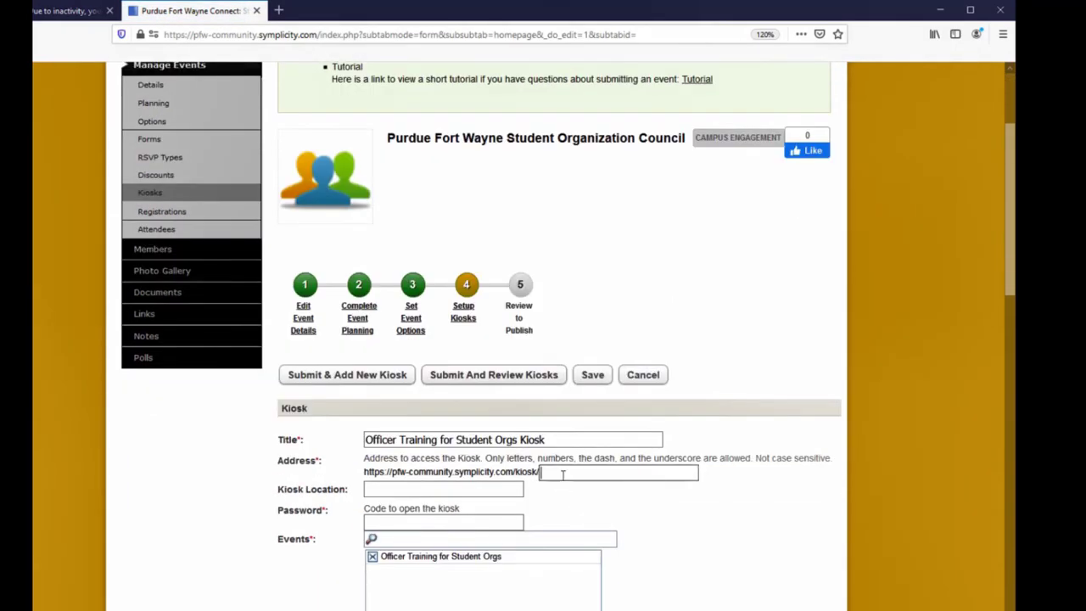
pyautogui.write('06_01_2020_officer')
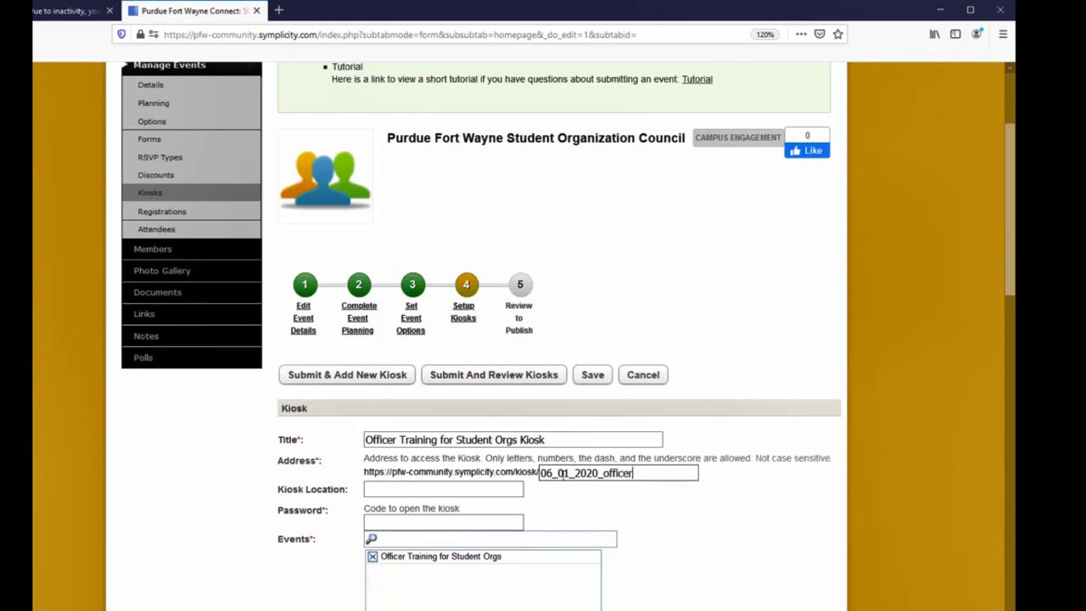
pyautogui.write('_Training')
pyautogui.press('BackSpace')
pyautogui.press('BackSpace')
pyautogui.press('BackSpace')
pyautogui.press('BackSpace')
pyautogui.press('BackSpace')
pyautogui.press('BackSpace')
pyautogui.press('BackSpace')
pyautogui.press('BackSpace')
pyautogui.write('training')
# - Enter the code that opens the kiosk in the kiosk's password field
pyautogui.click(452, 492)
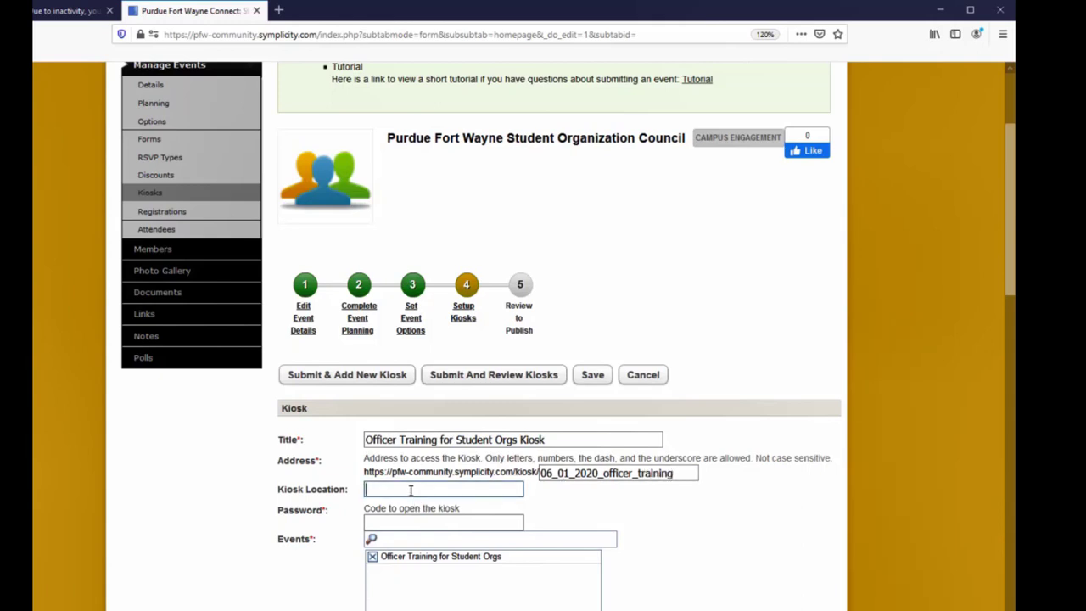
pyautogui.click(385, 524)
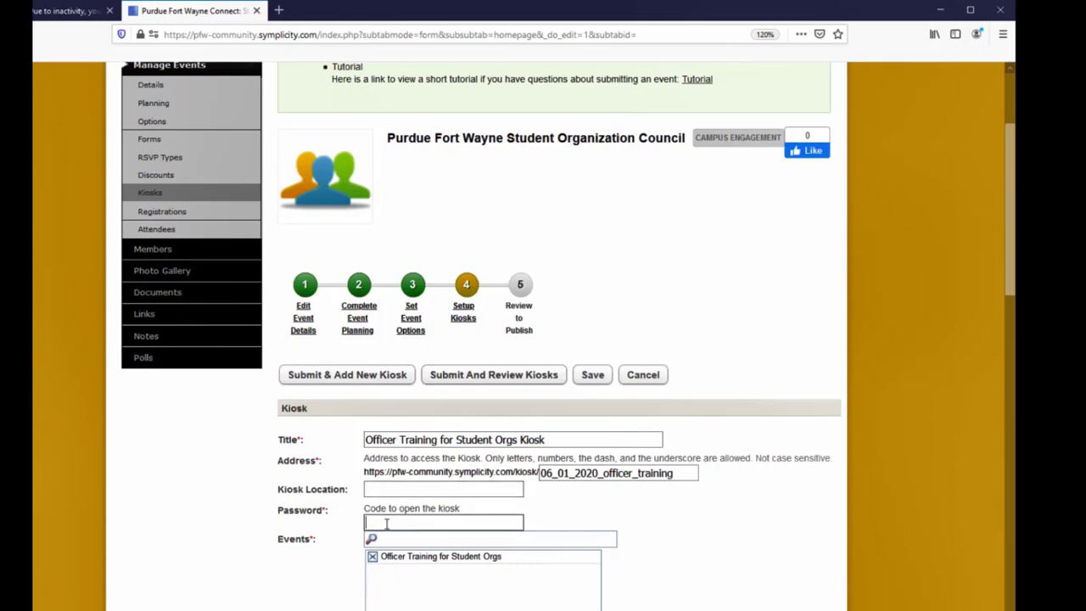
pyautogui.write('training')
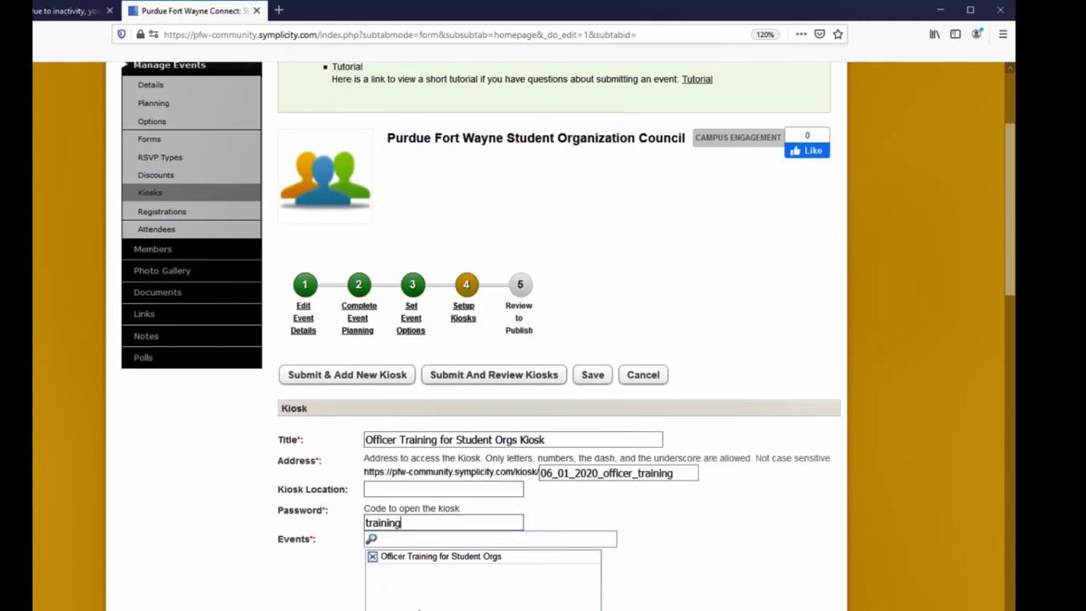
# - Set the kiosk's walk-in option to Allow Without Limits
pyautogui.scroll(-3, 418, 606)
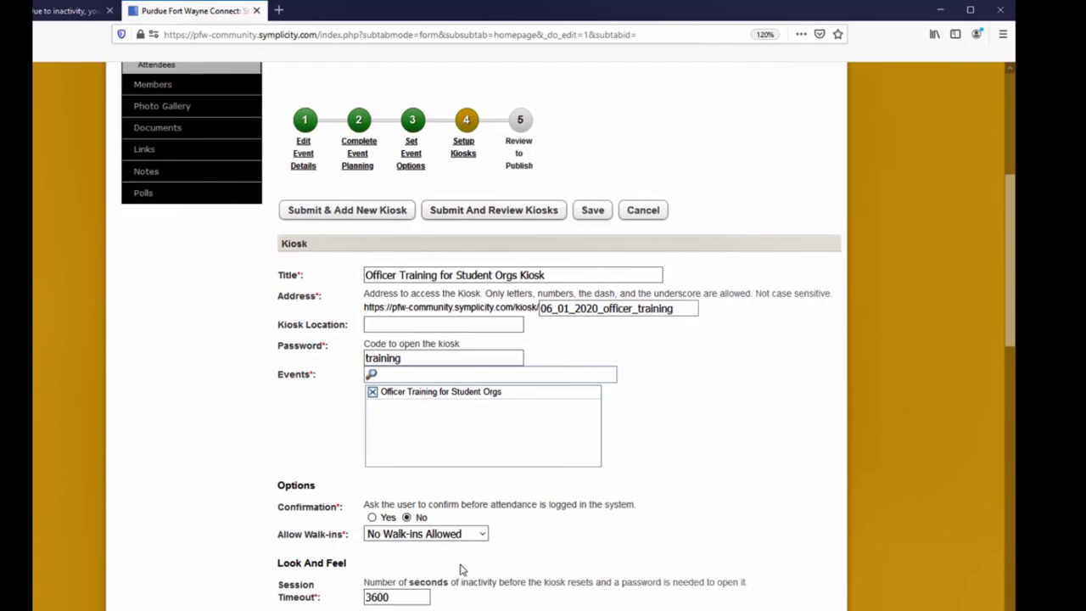
pyautogui.click(480, 534)
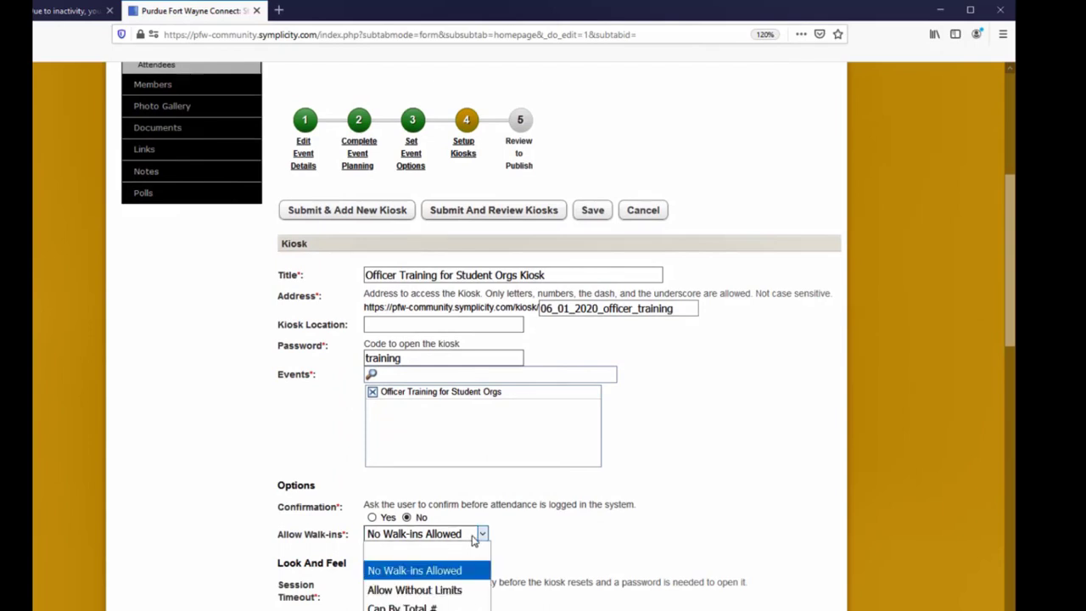
pyautogui.click(459, 590)
# - Submit the kiosk and go to the kiosk review list
pyautogui.scroll(-1, 459, 580)
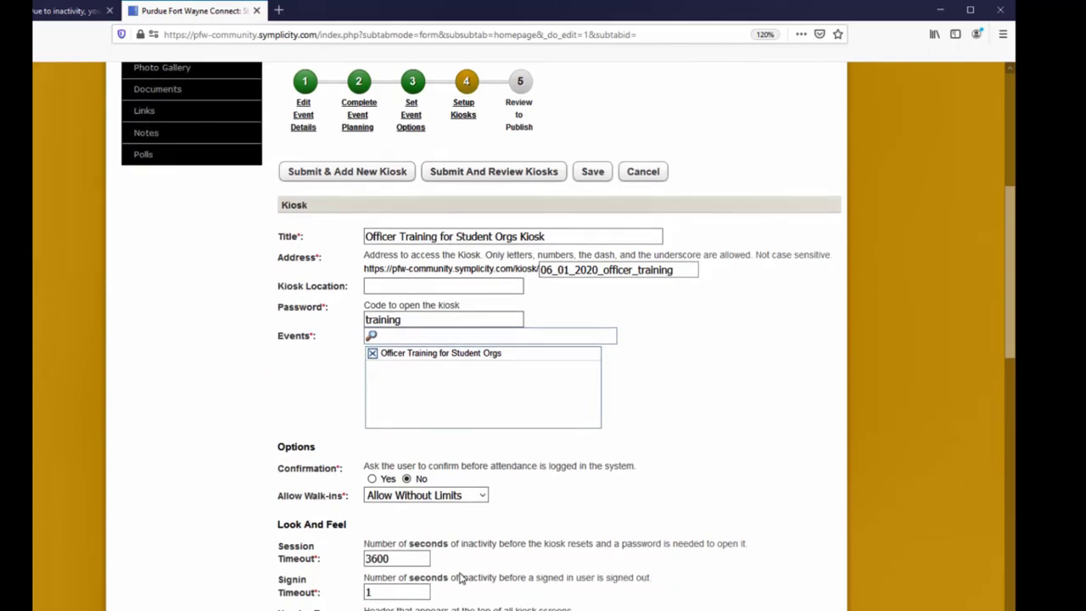
pyautogui.scroll(-1, 459, 580)
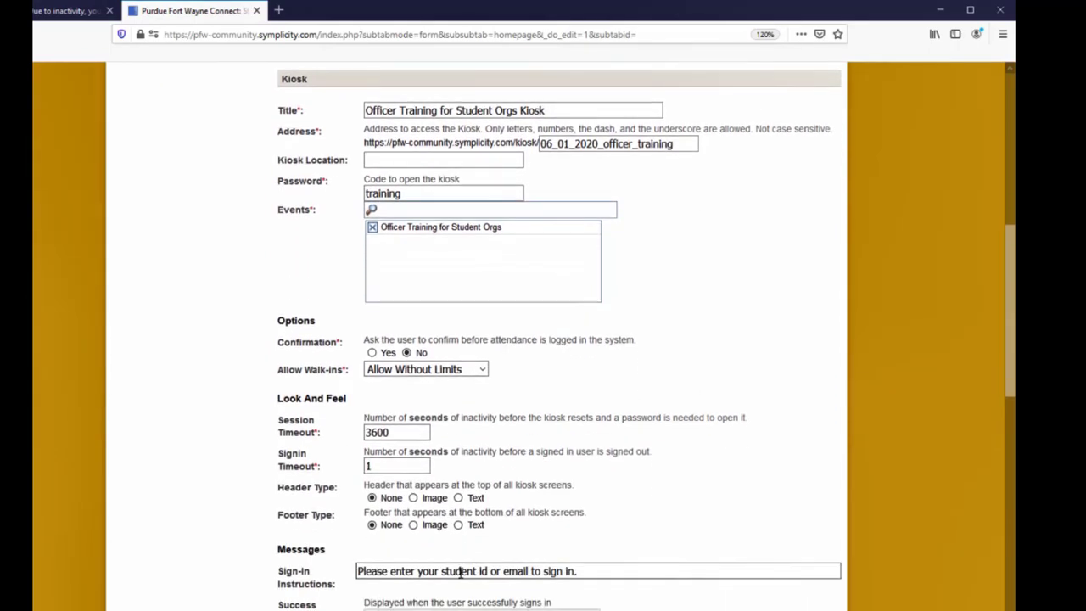
pyautogui.scroll(-6, 459, 573)
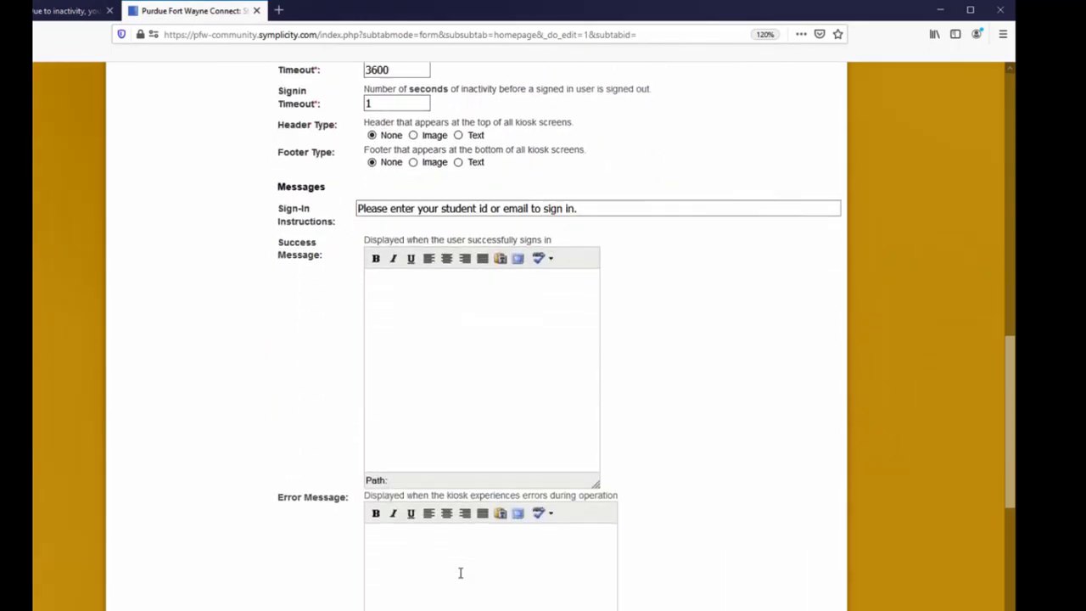
pyautogui.scroll(-4, 461, 573)
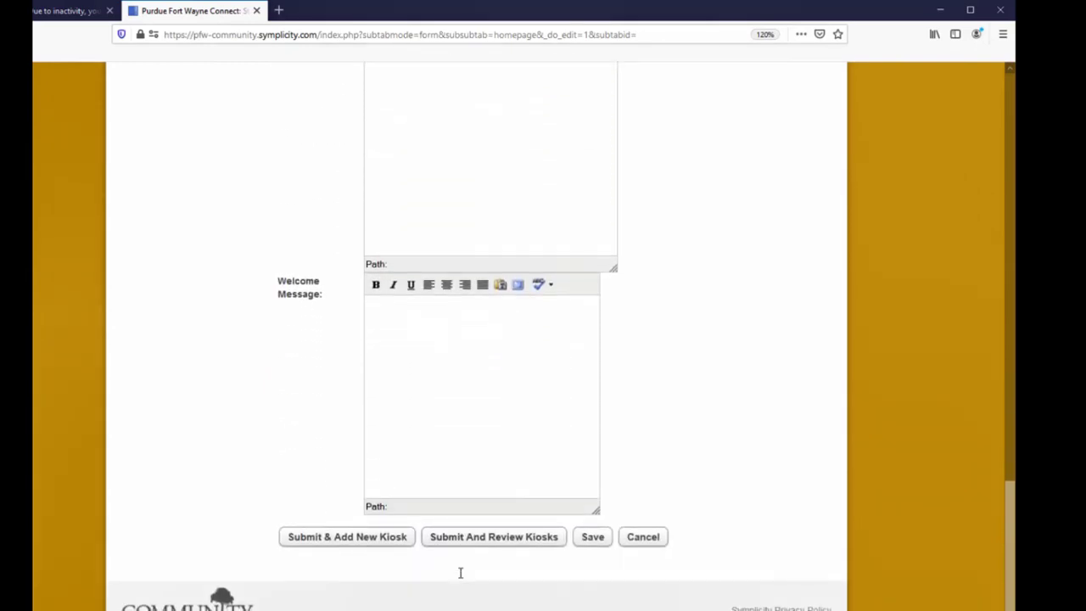
pyautogui.click(479, 544)
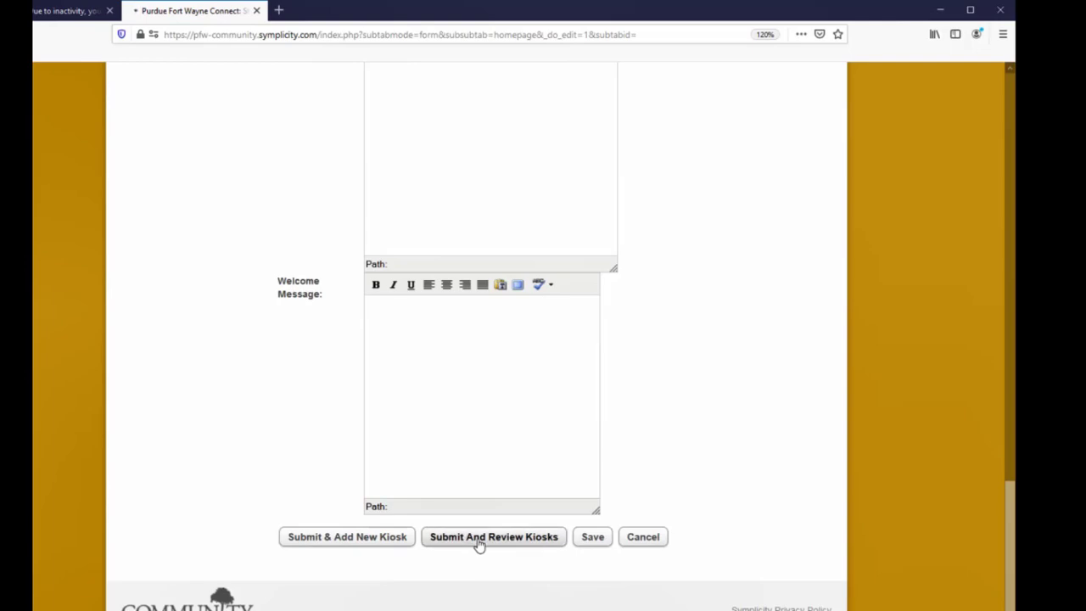
pyautogui.scroll(-2, 477, 546)
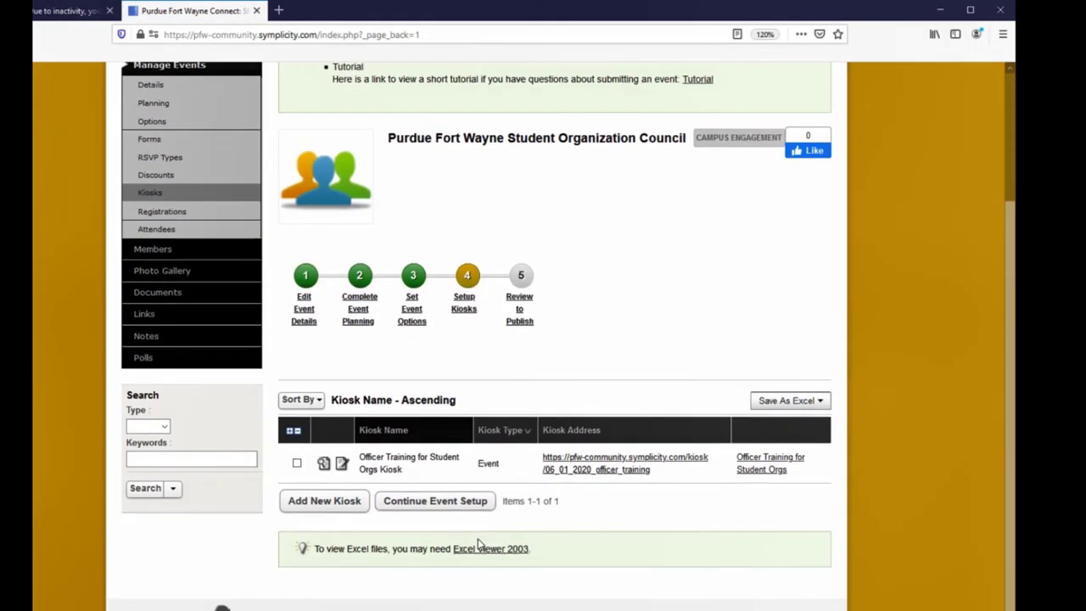
# - Open the kiosk's address in a new tab and unlock it with the kiosk password
pyautogui.rightClick(638, 469)
pyautogui.click(661, 476)
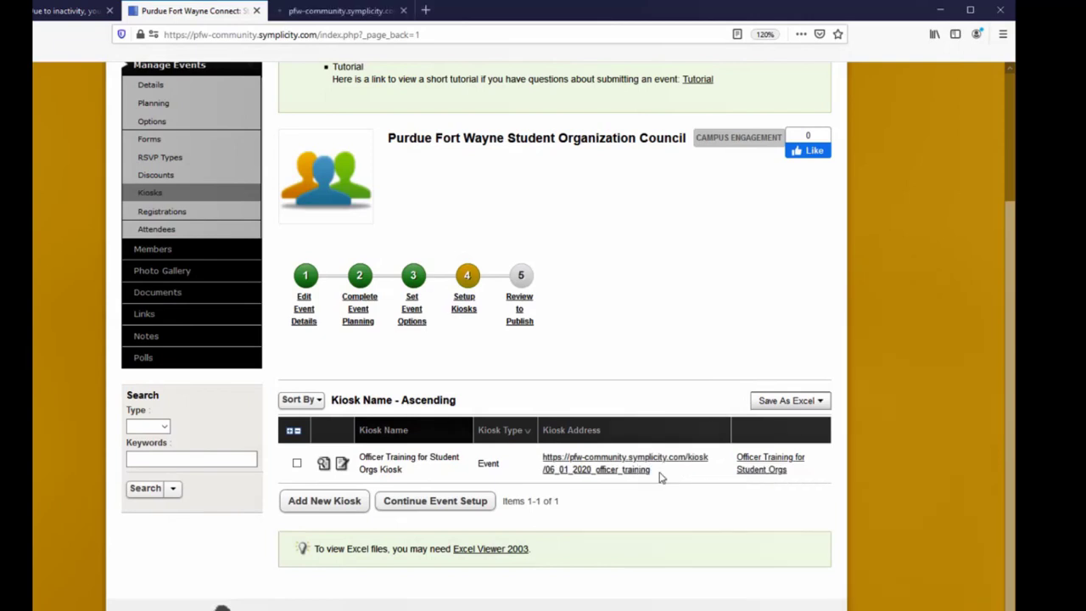
pyautogui.click(343, 11)
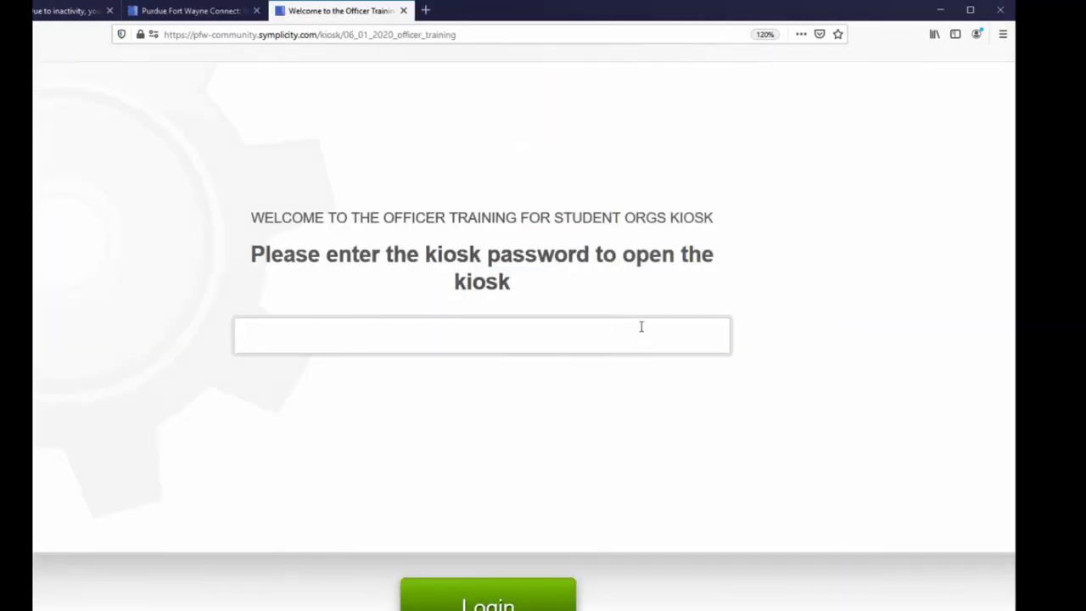
pyautogui.write('•••••••••')
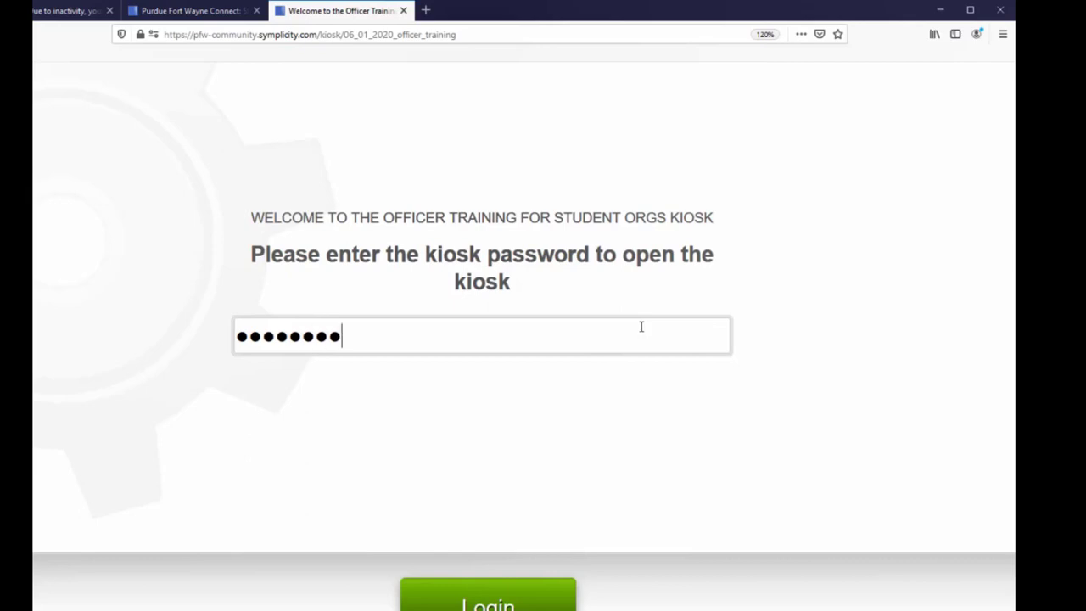
pyautogui.press('Return')
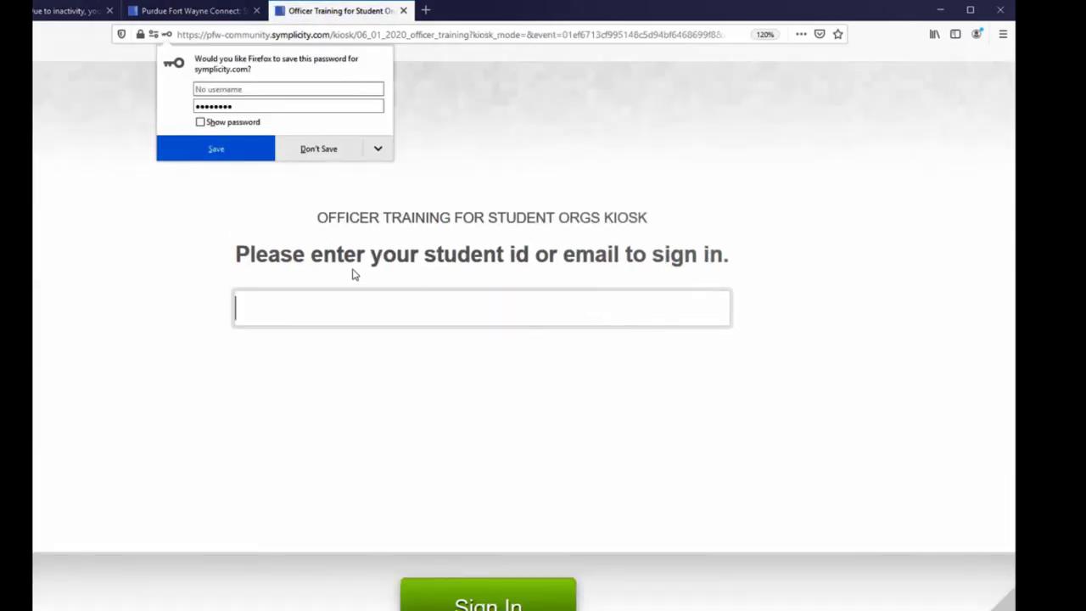
# - Test the kiosk by signing in with a student's e-mail address
pyautogui.click(364, 300)
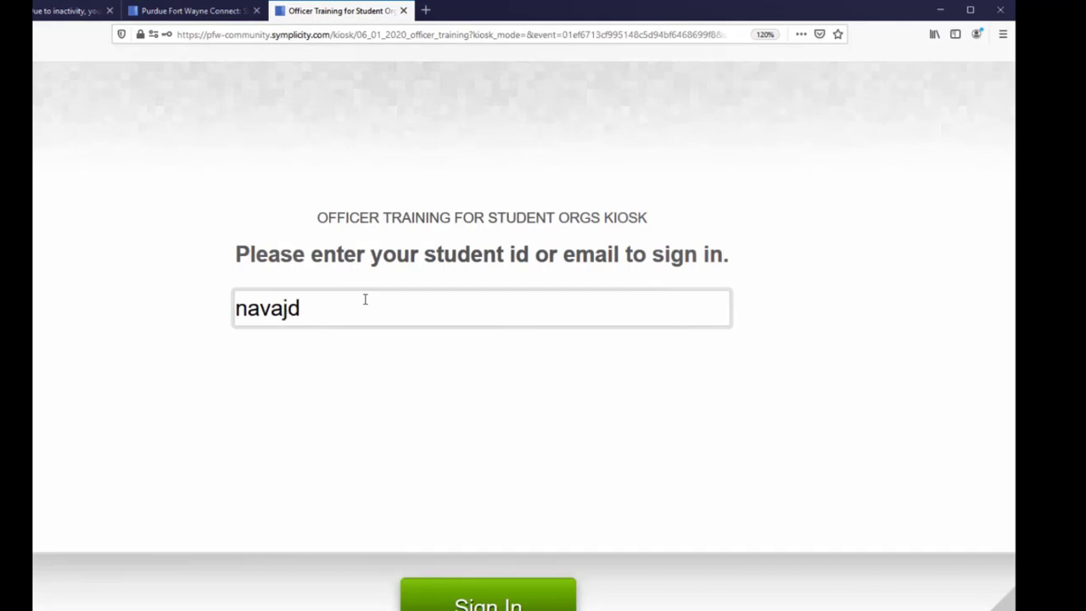
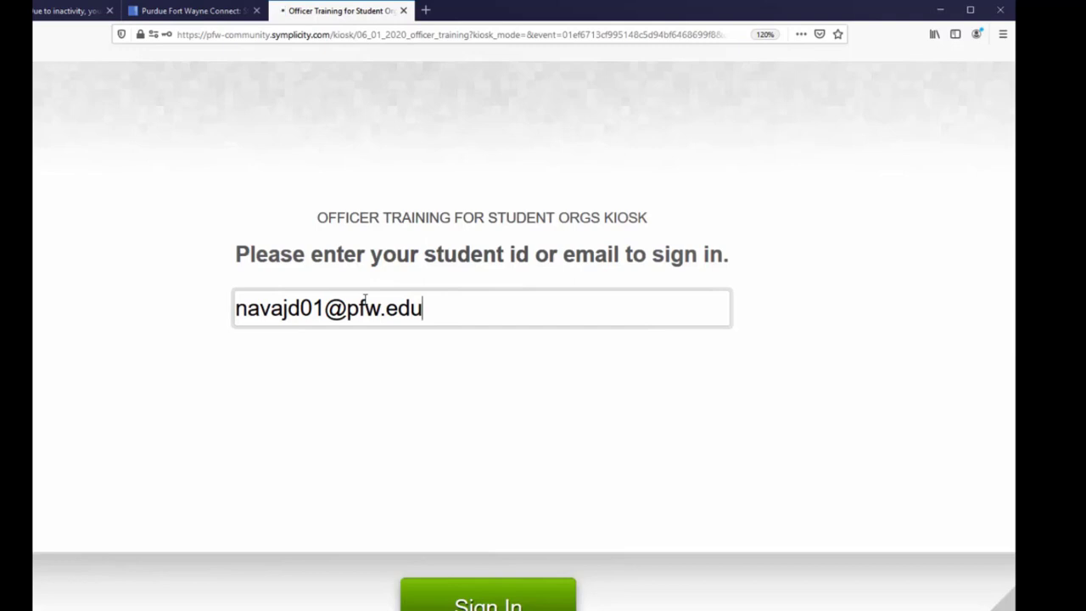
pyautogui.press('Return')
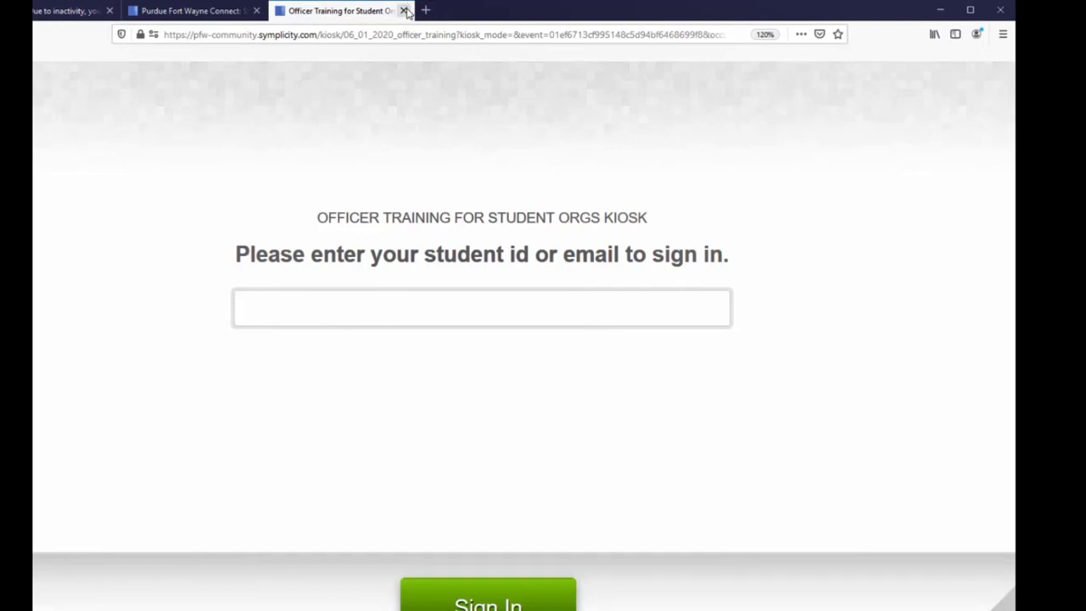
# - Close the kiosk tab and continue the event setup to the review page
pyautogui.click(406, 11)
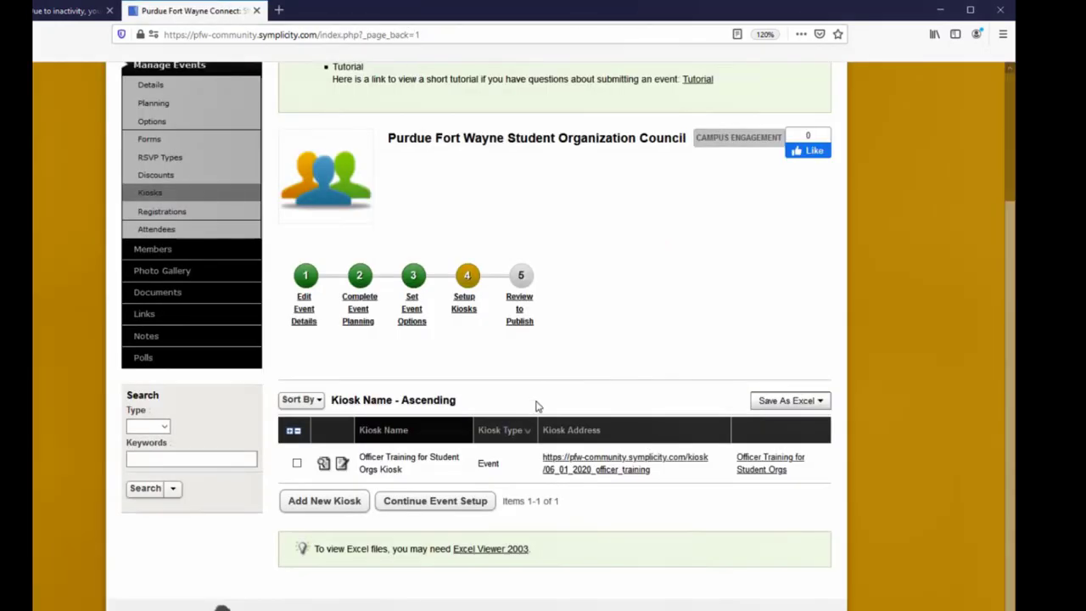
pyautogui.click(430, 512)
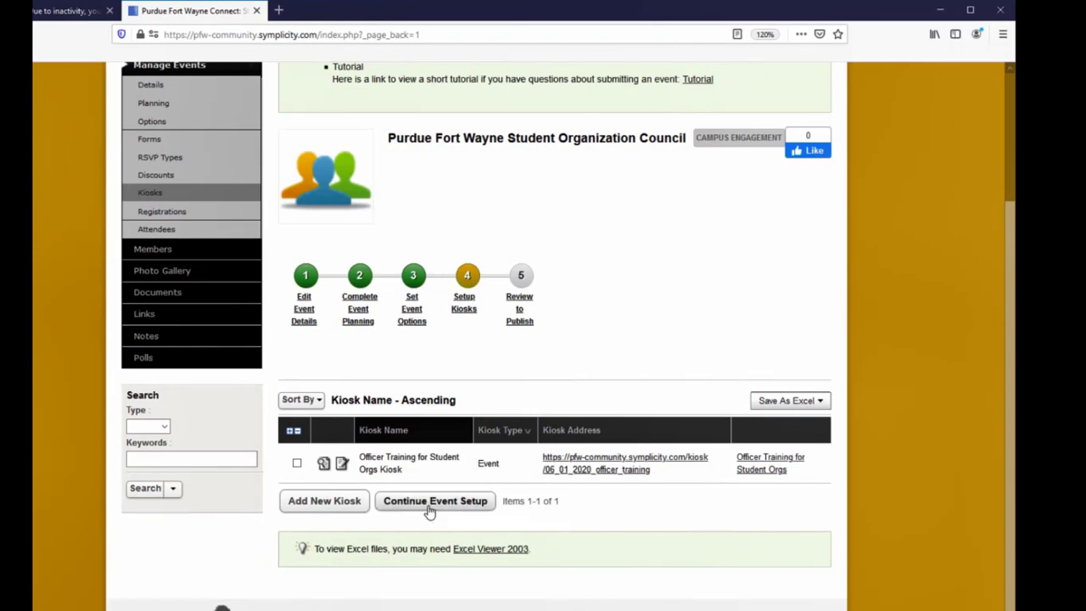
pyautogui.click(430, 506)
# - Request the event to submit it for approval
pyautogui.scroll(-5, 430, 512)
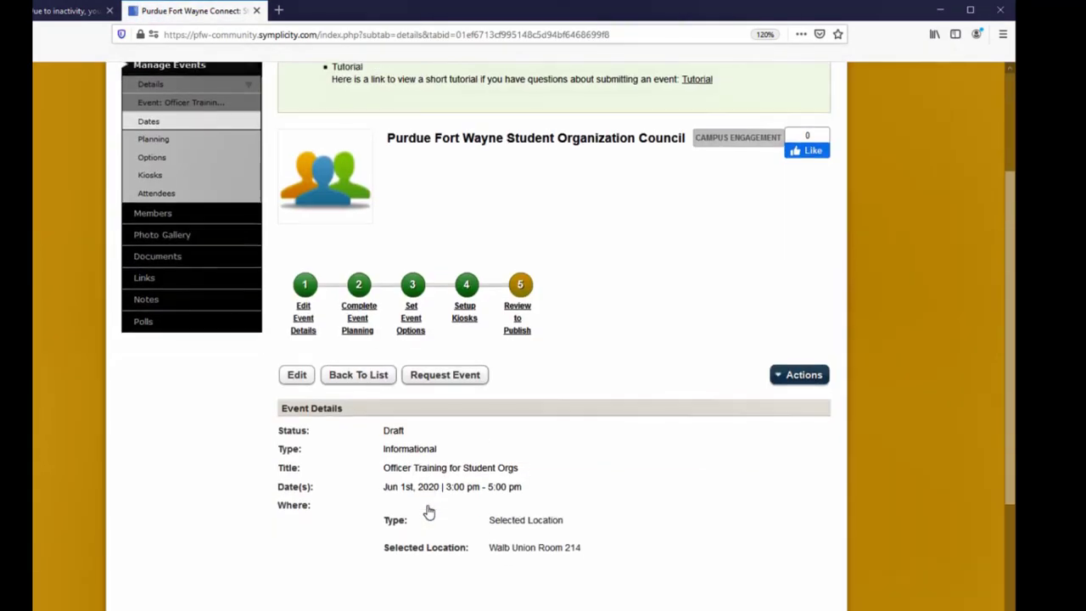
pyautogui.scroll(-1, 429, 510)
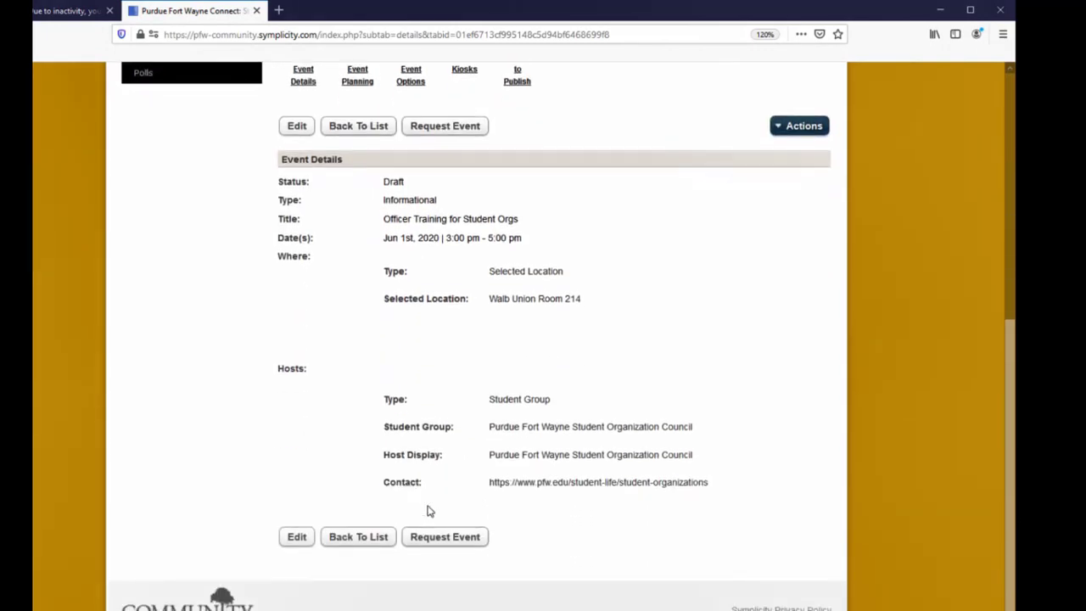
pyautogui.click(429, 539)
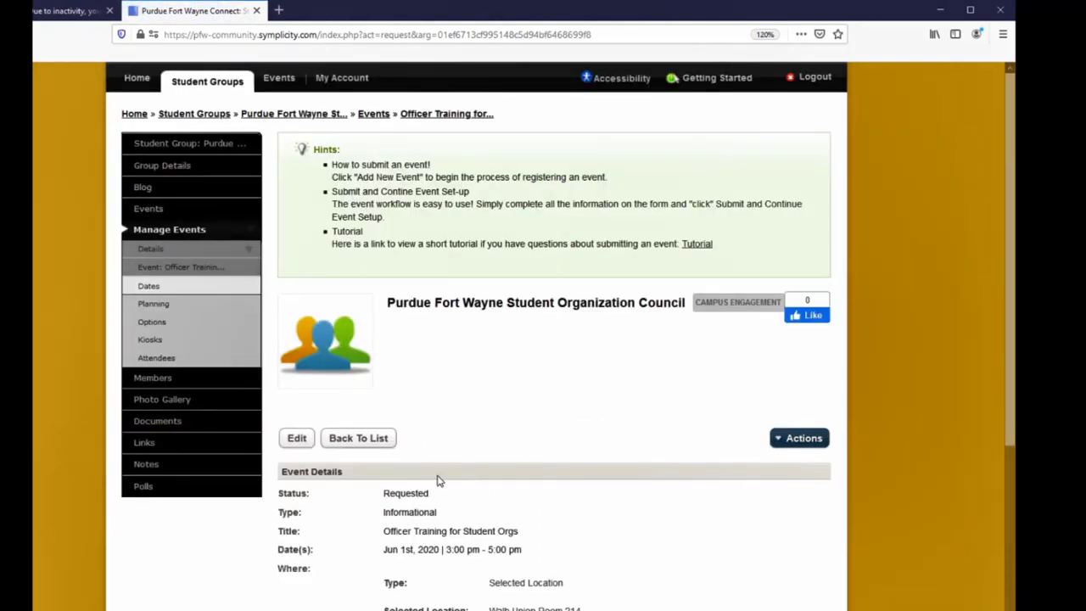
pyautogui.scroll(-3, 451, 454)
pyautogui.scroll(-3, 452, 454)
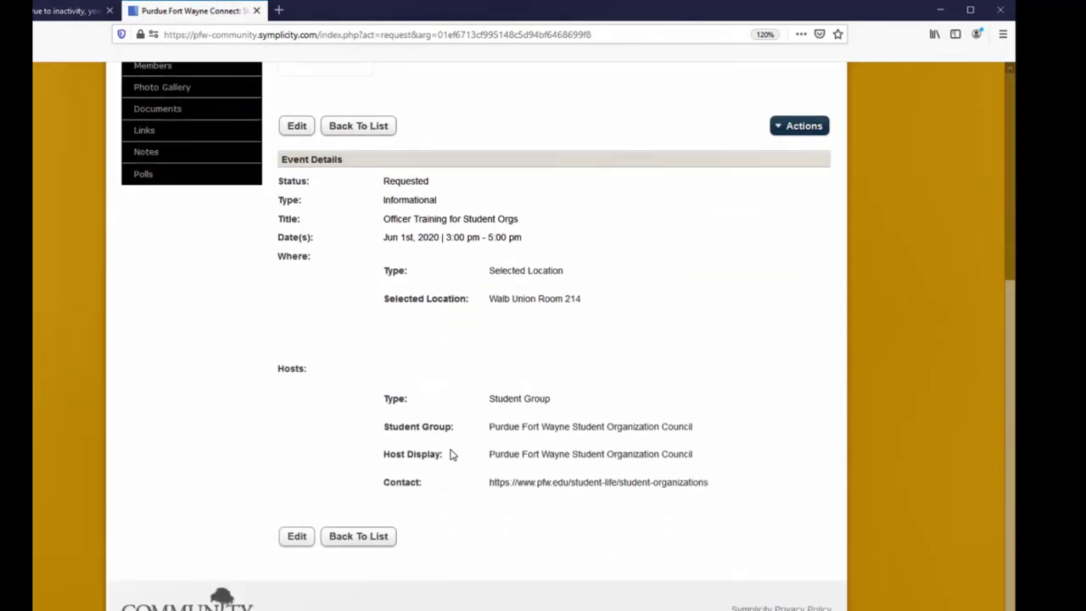